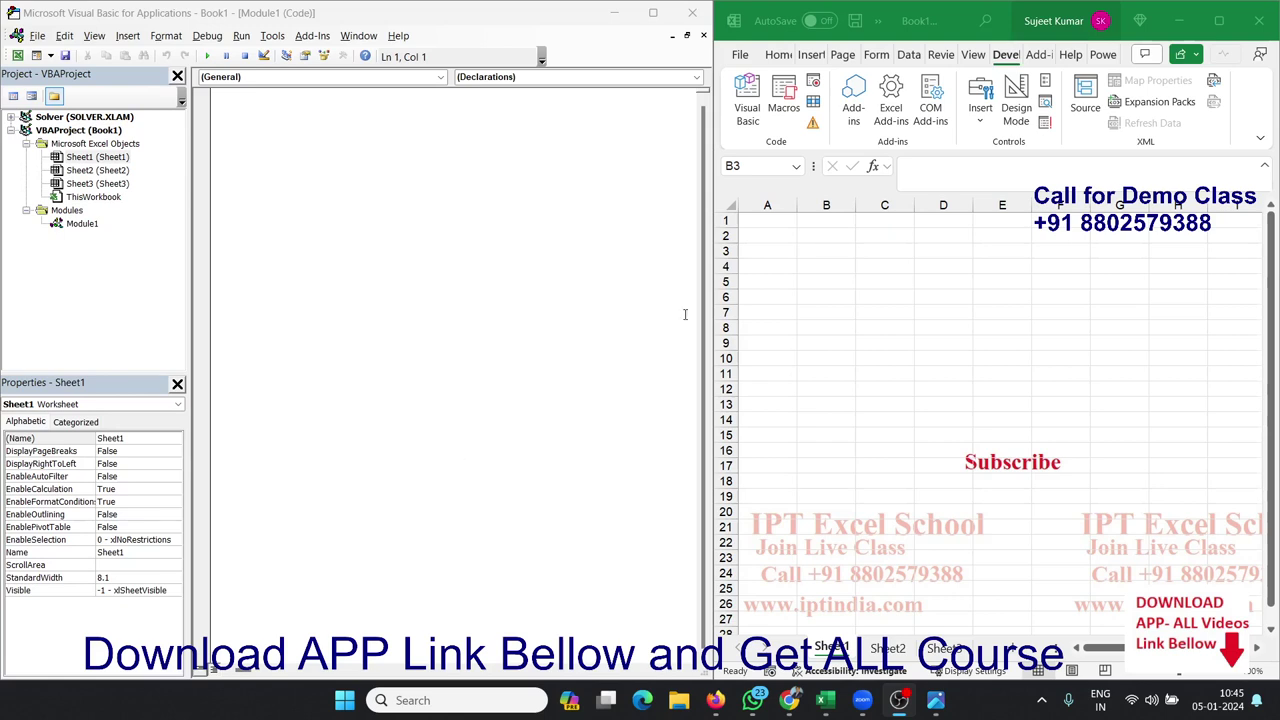
Step: Select cell ranges in columns A and B of the worksheet
click(826, 251)
click(784, 223)
mouse_move(784, 223)
mouse_down()
mouse_move(768, 426)
mouse_move(826, 221)
mouse_up()
click(766, 216)
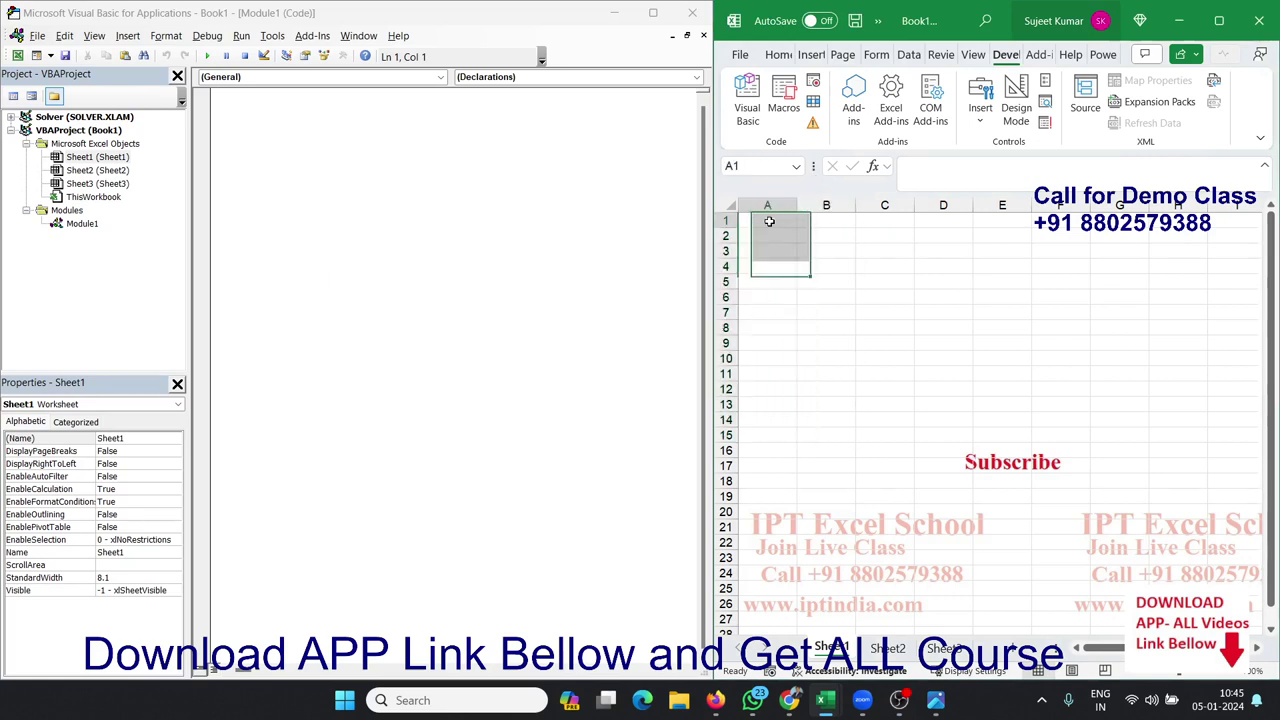
click(766, 419)
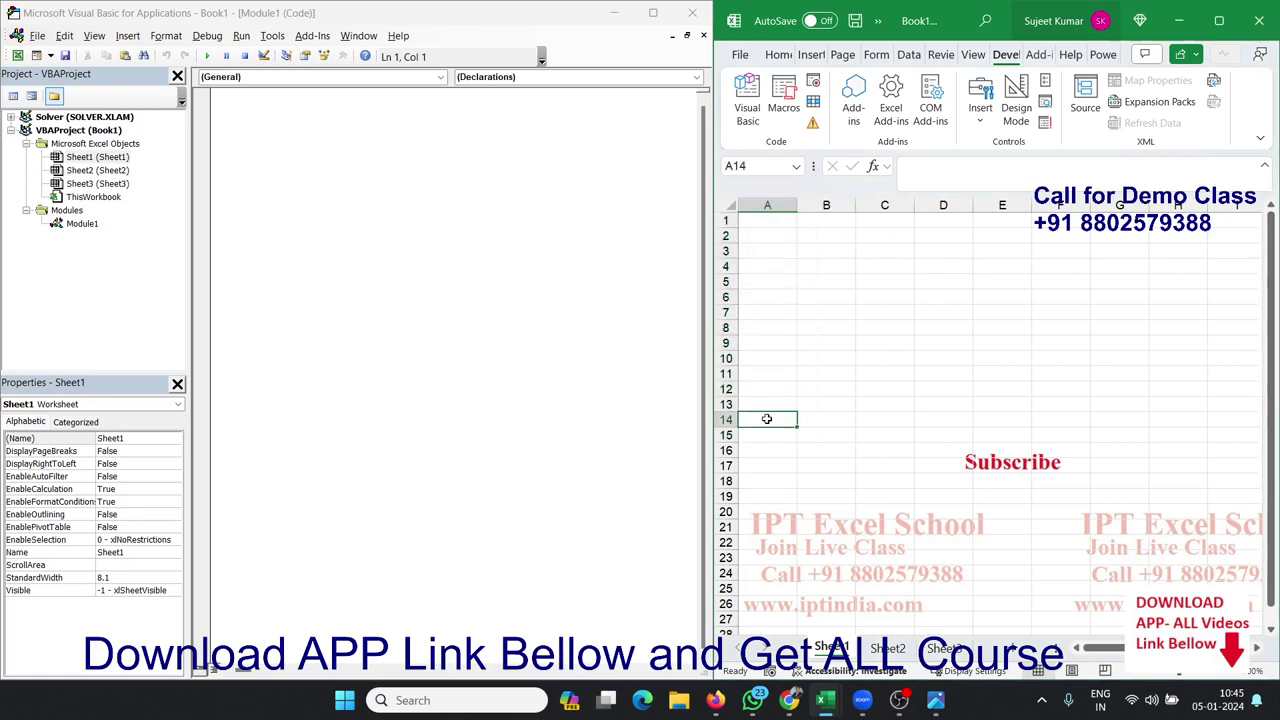
mouse_move(766, 419)
mouse_down()
mouse_move(766, 221)
mouse_move(826, 328)
mouse_up()
click(820, 223)
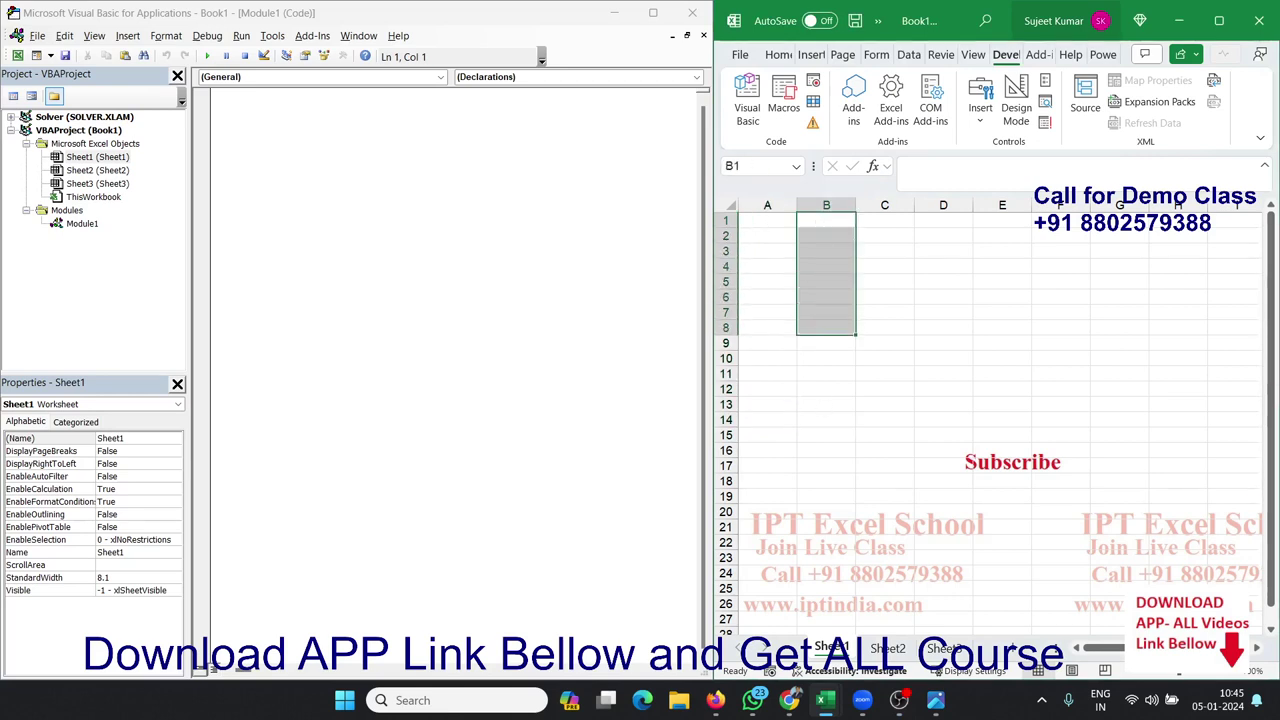
Step: Create an empty Sub Exl_3() procedure in Module1 with blank lines inside it
click(318, 182)
text(s)
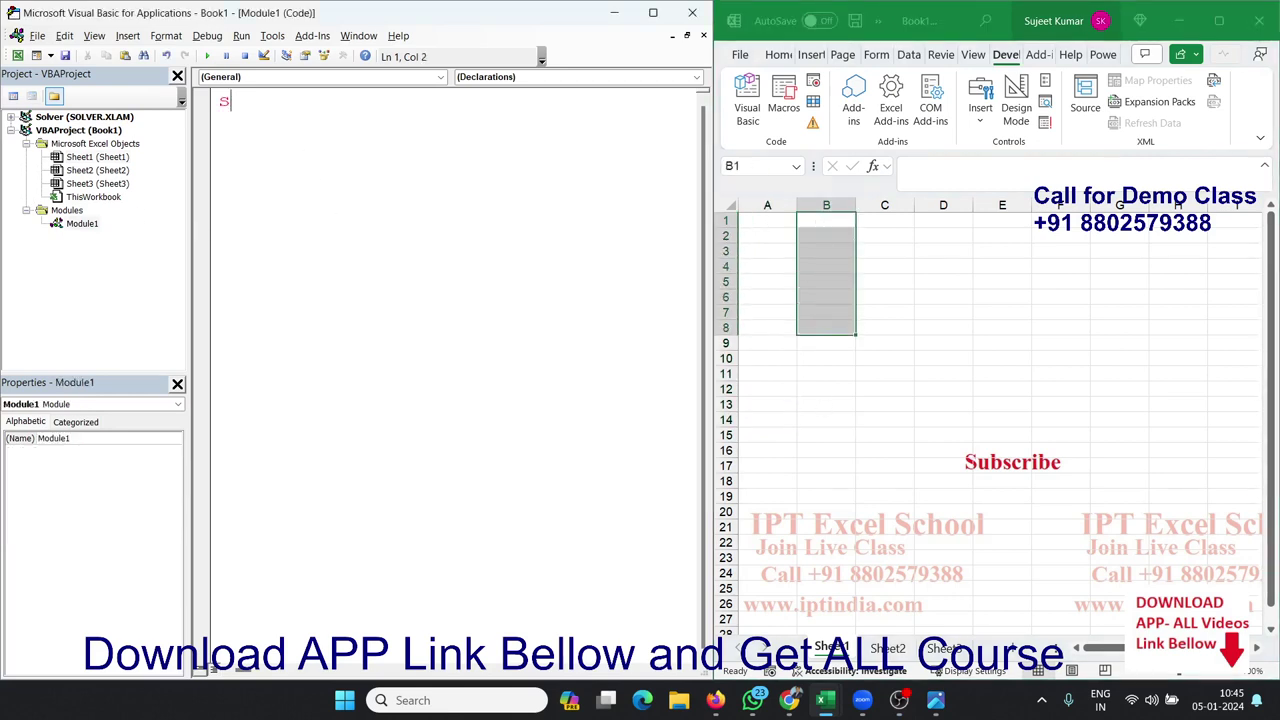
text(ub )
text(rr)
key(BackSpace)
key(BackSpace)
text(10)
text(1_2)
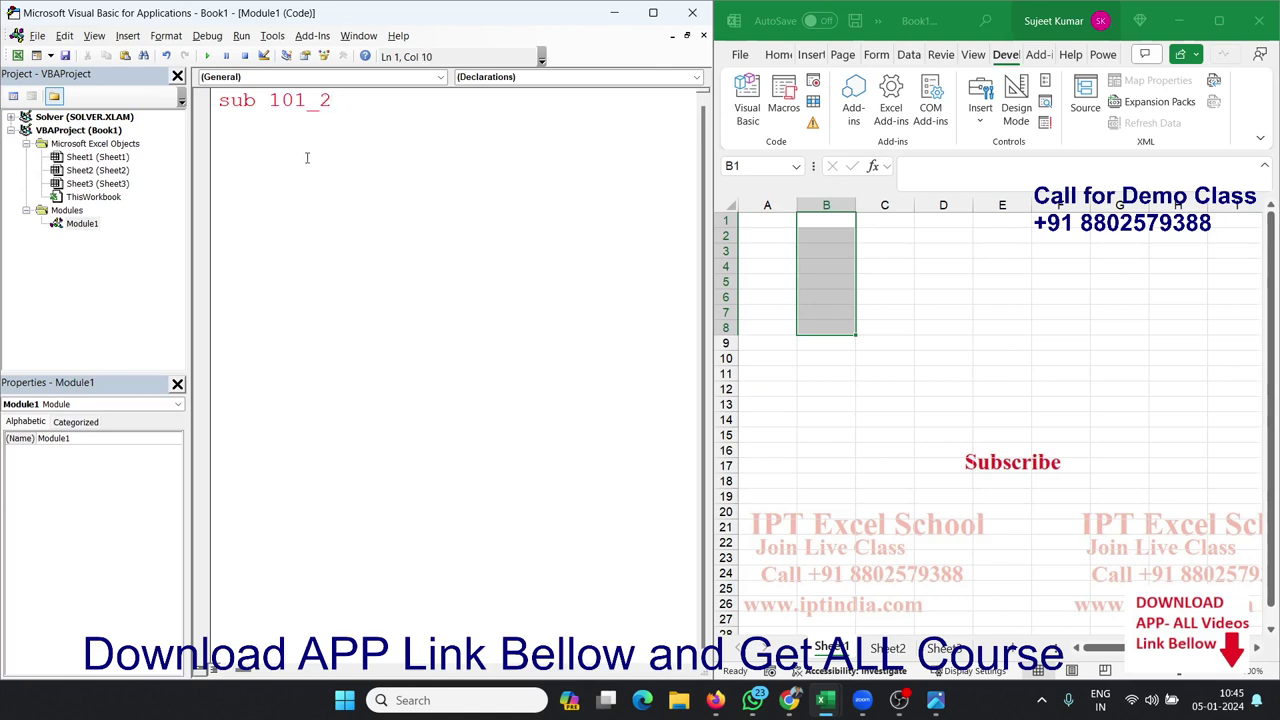
key(BackSpace)
text(3())
key(Return)
key(Return)
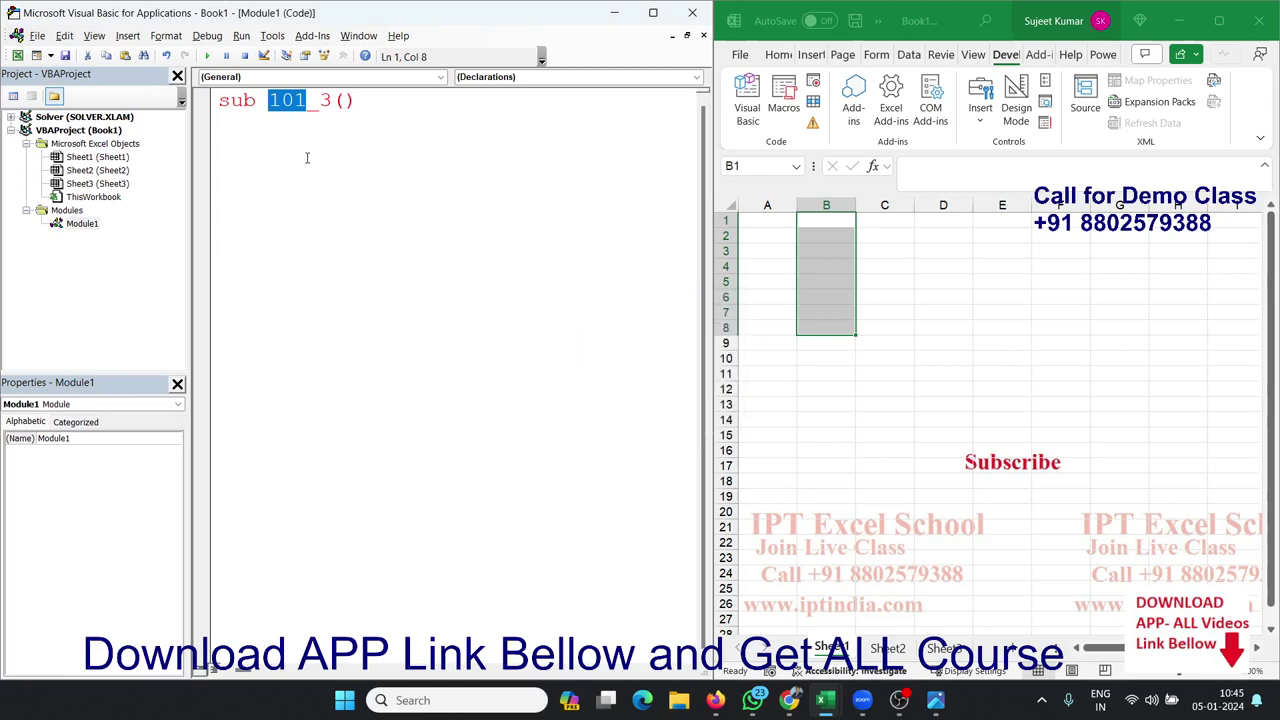
key(BackSpace)
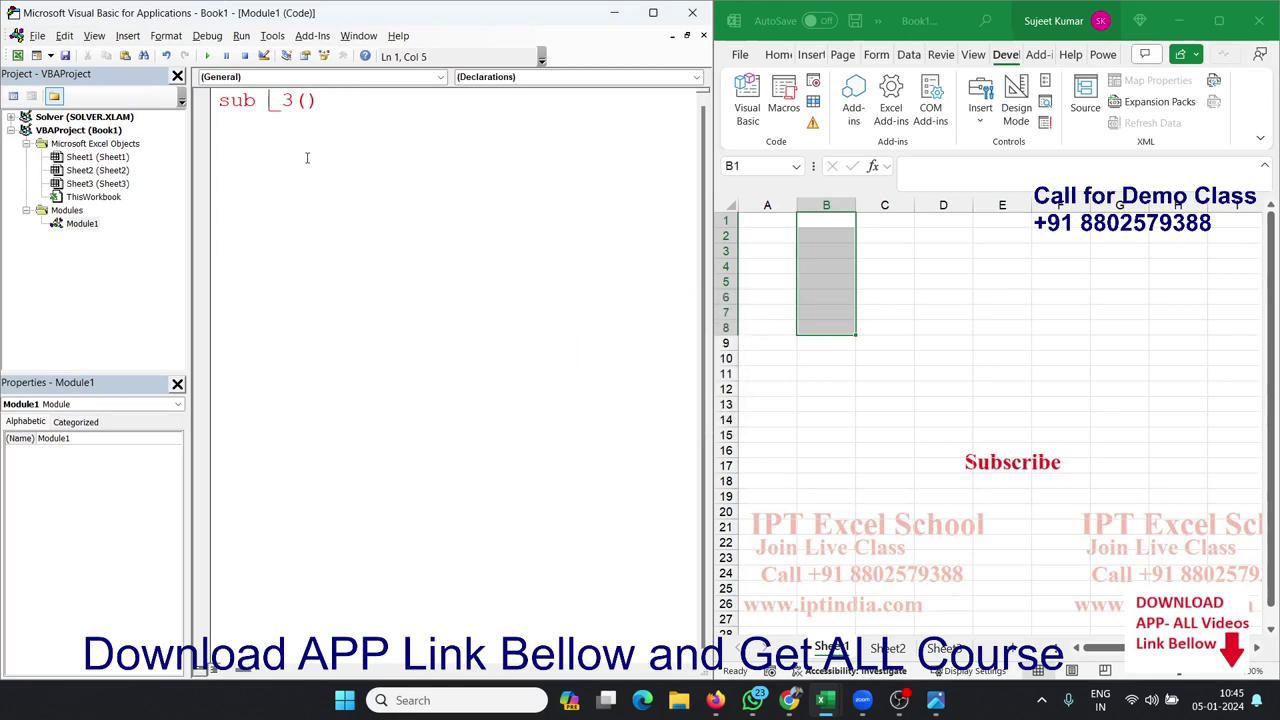
text(Exl)
key(Return)
key(Return)
key(Return)
key(Return)
key(Return)
key(Up)
key(Up)
key(Up)
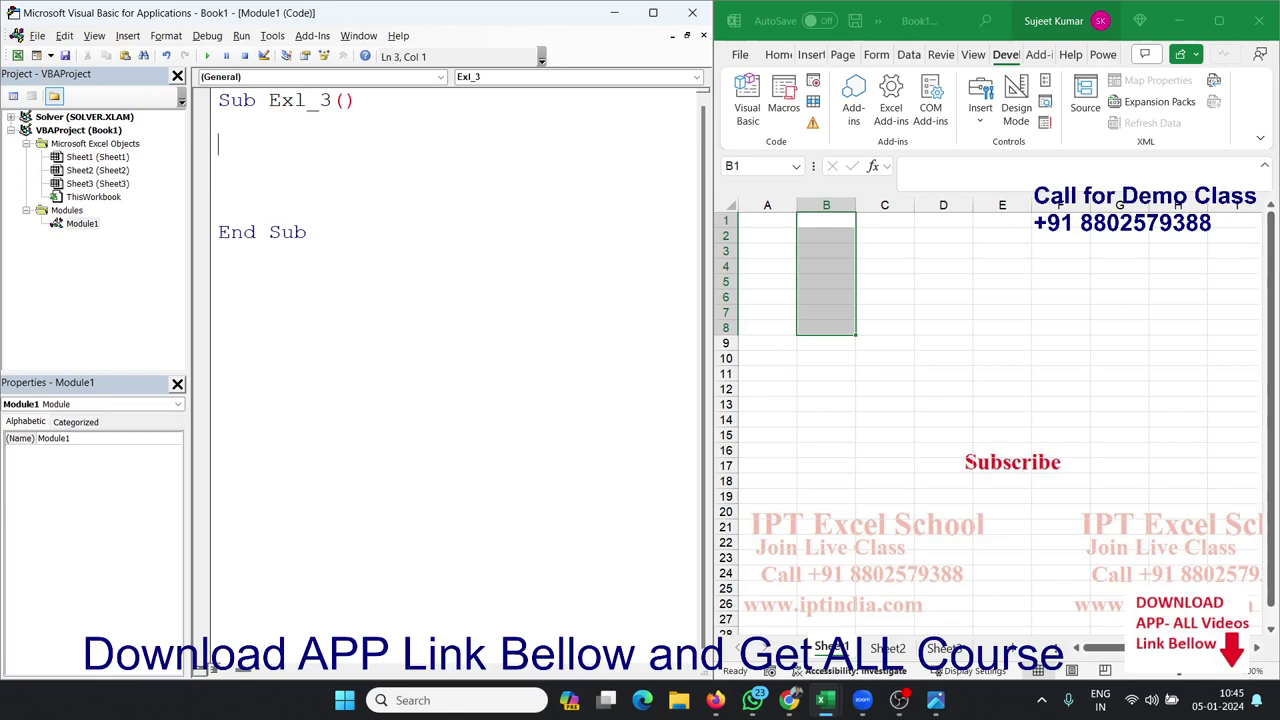
key(Up)
key(Return)
Step: Write a For i = 1 To 10 … Next i loop inside Exl_3
text(dim )
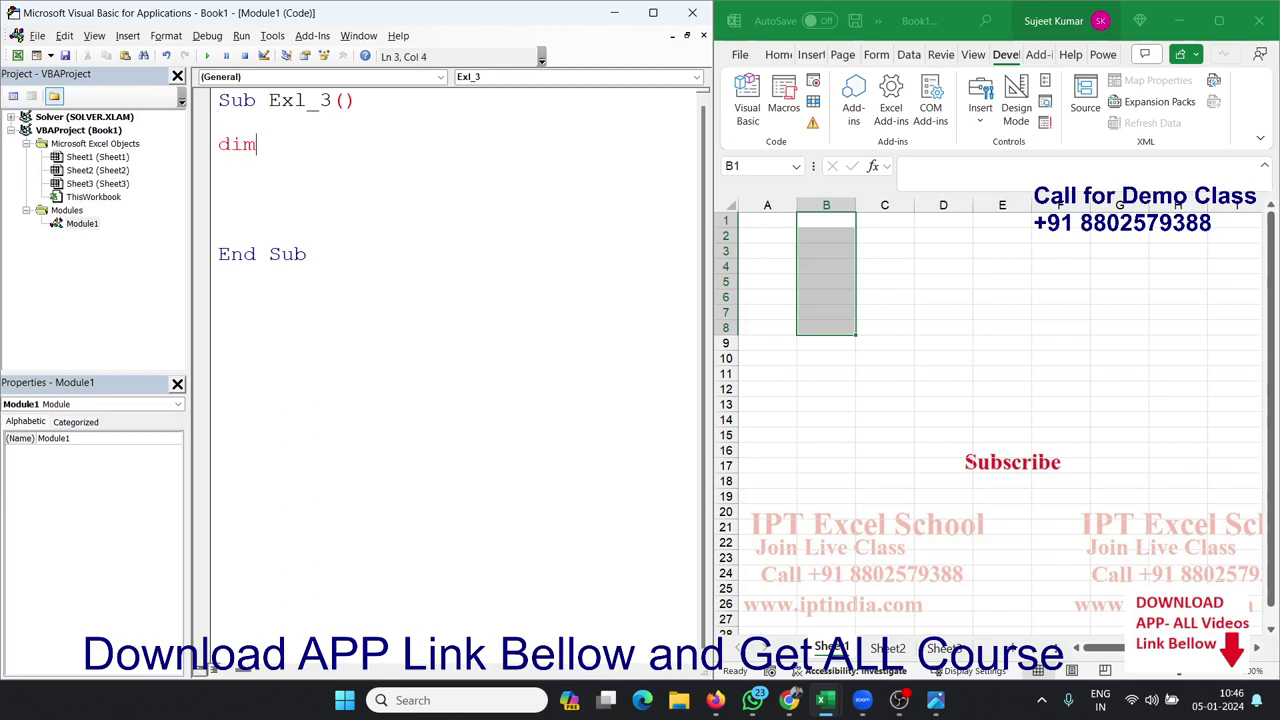
text(r as)
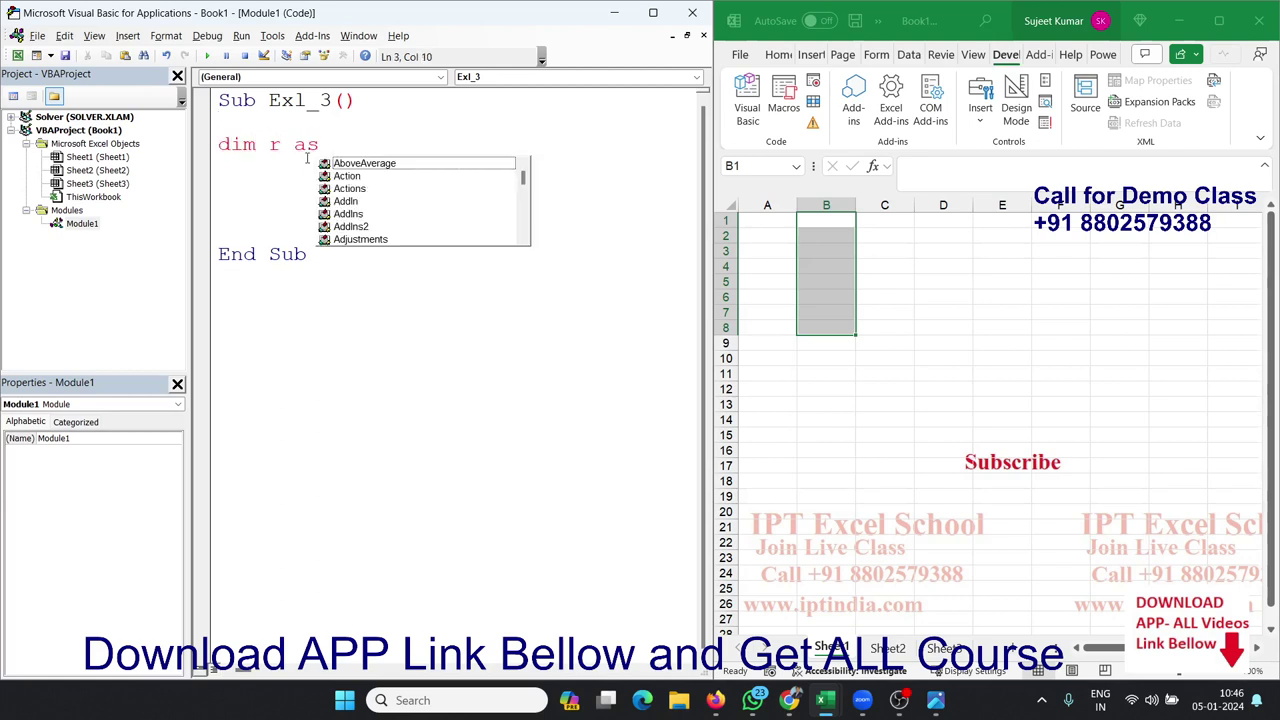
key(Escape)
key(BackSpace)
key(BackSpace)
key(BackSpace)
key(BackSpace)
key(BackSpace)
key(BackSpace)
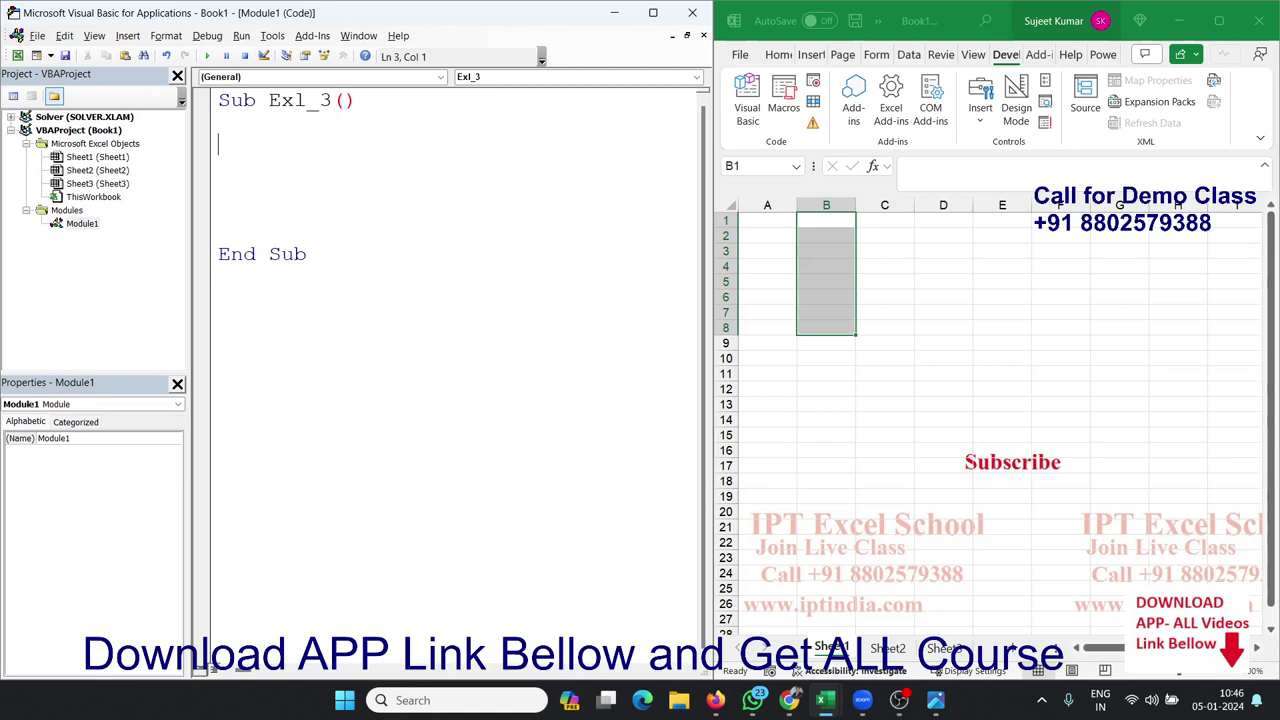
text(for i = )
text(1 to )
text(10)
key(Return)
key(Return)
key(Return)
text(ne)
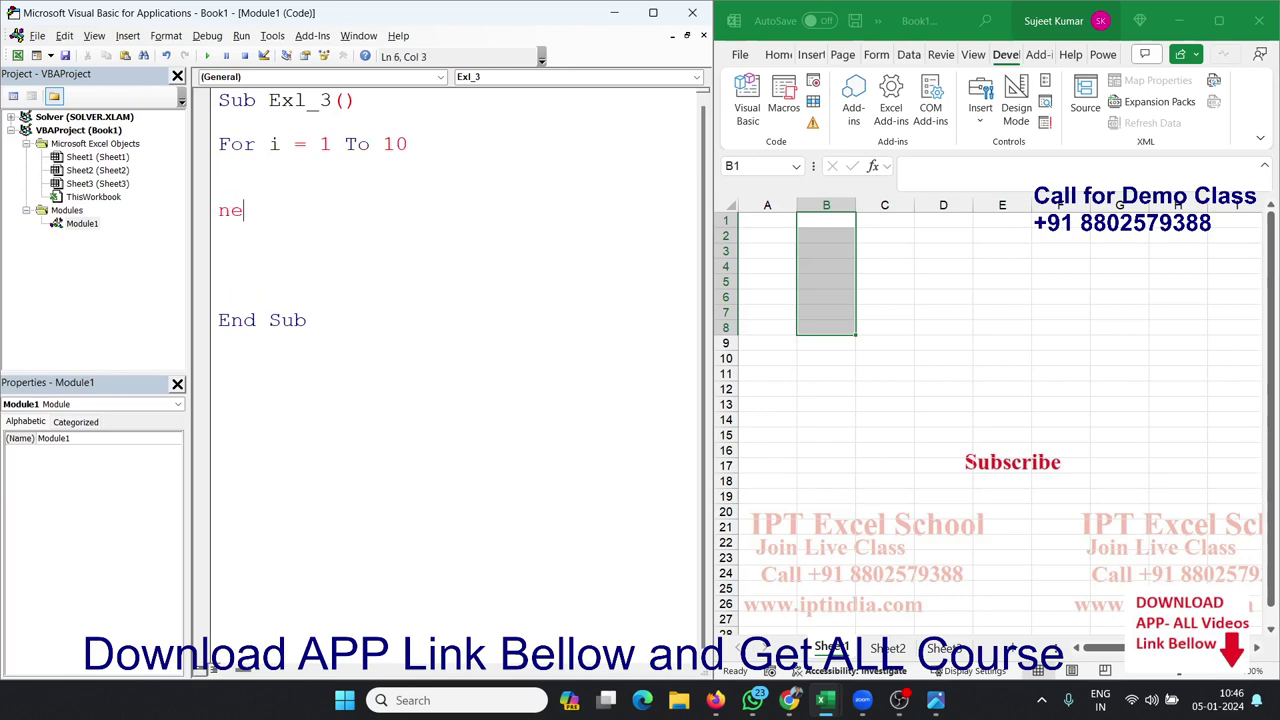
text(xt i)
Step: Add Cells(i, 1).Value = i as the loop body
click(219, 188)
click(219, 166)
text(cells)
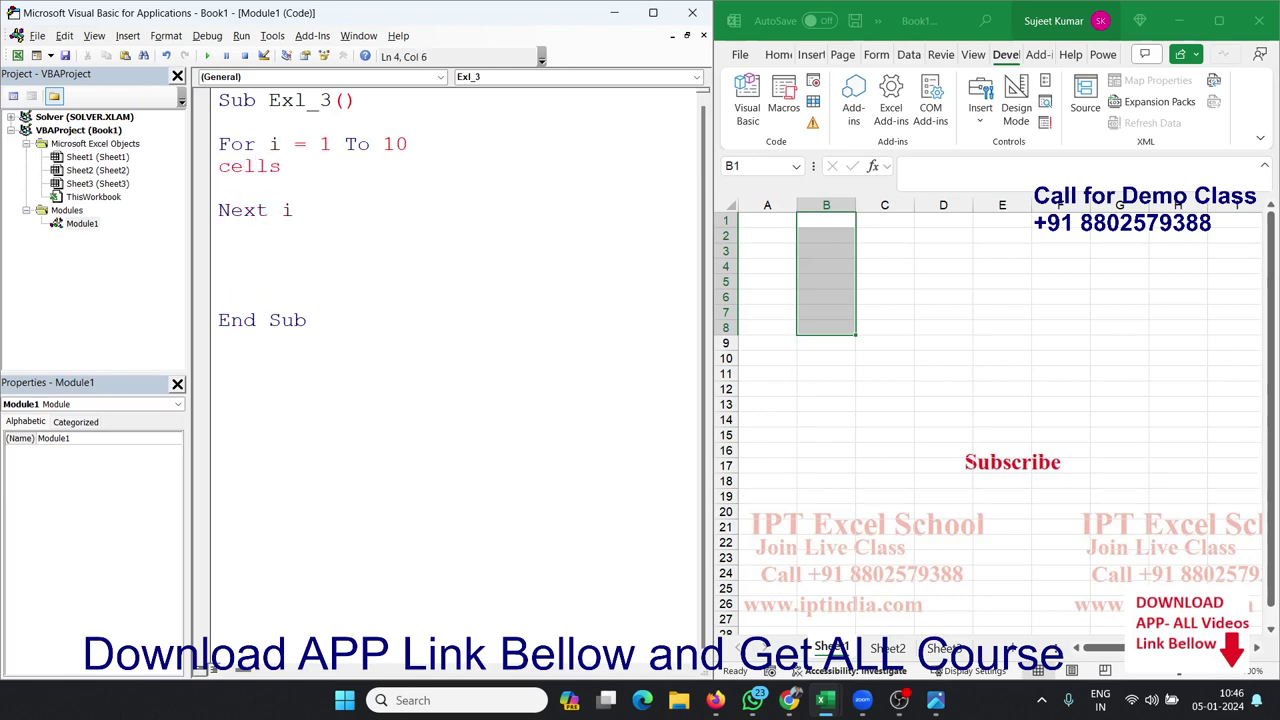
text((i)
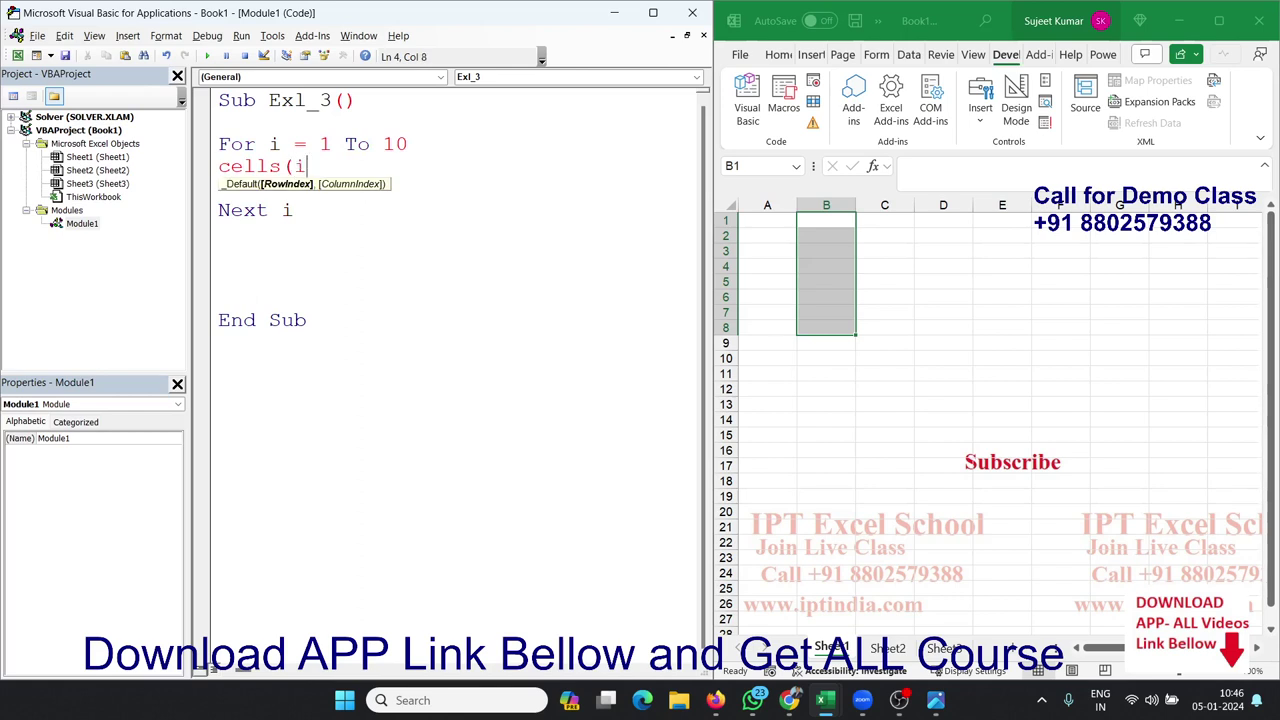
text(,1)
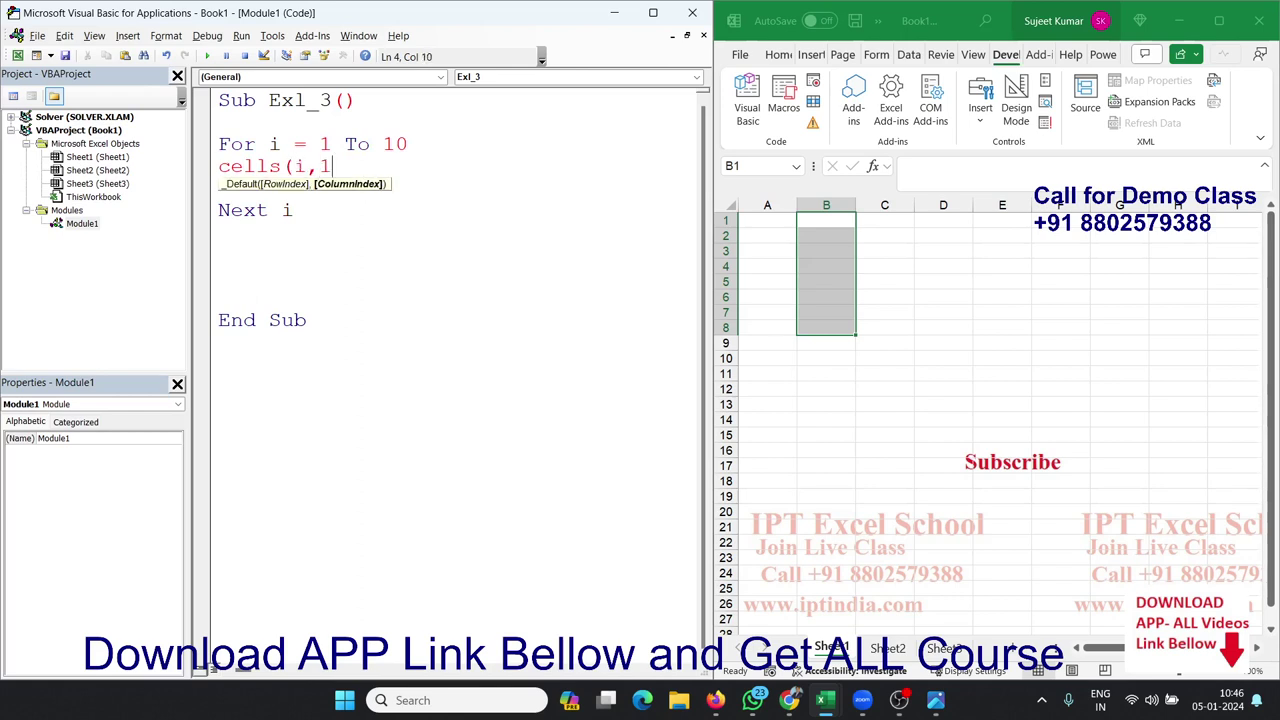
click(767, 220)
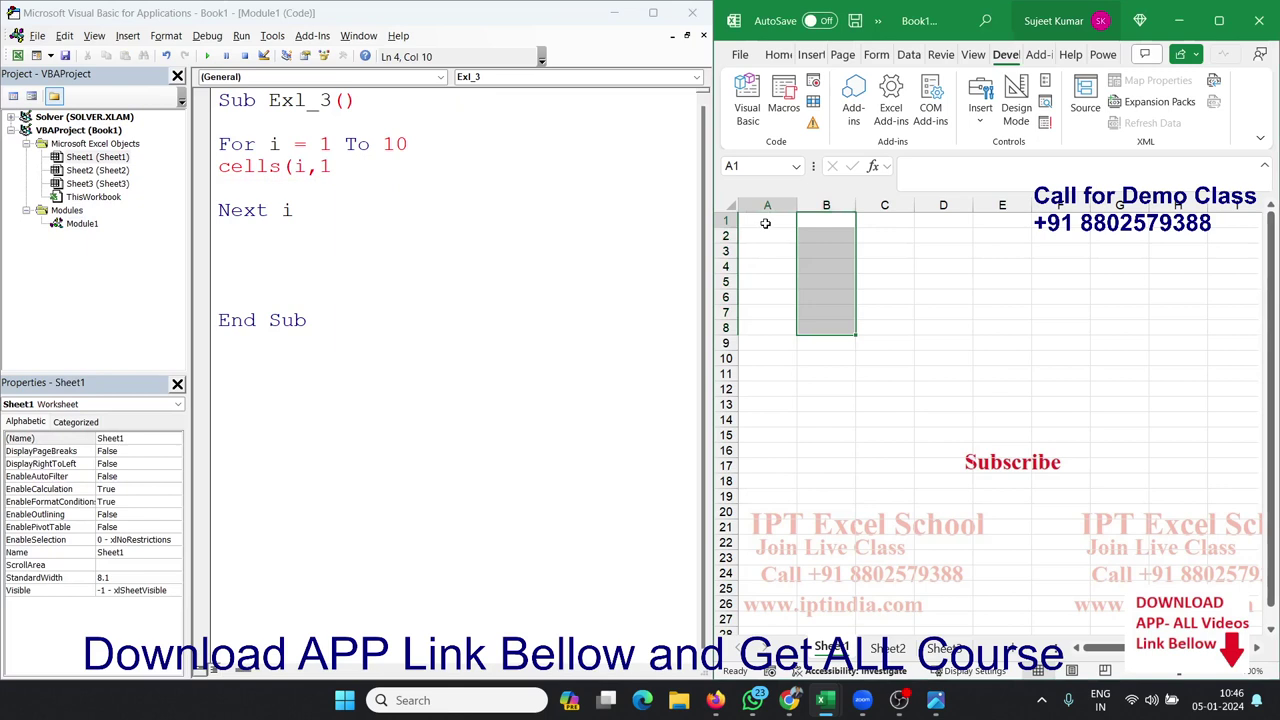
click(396, 185)
text().)
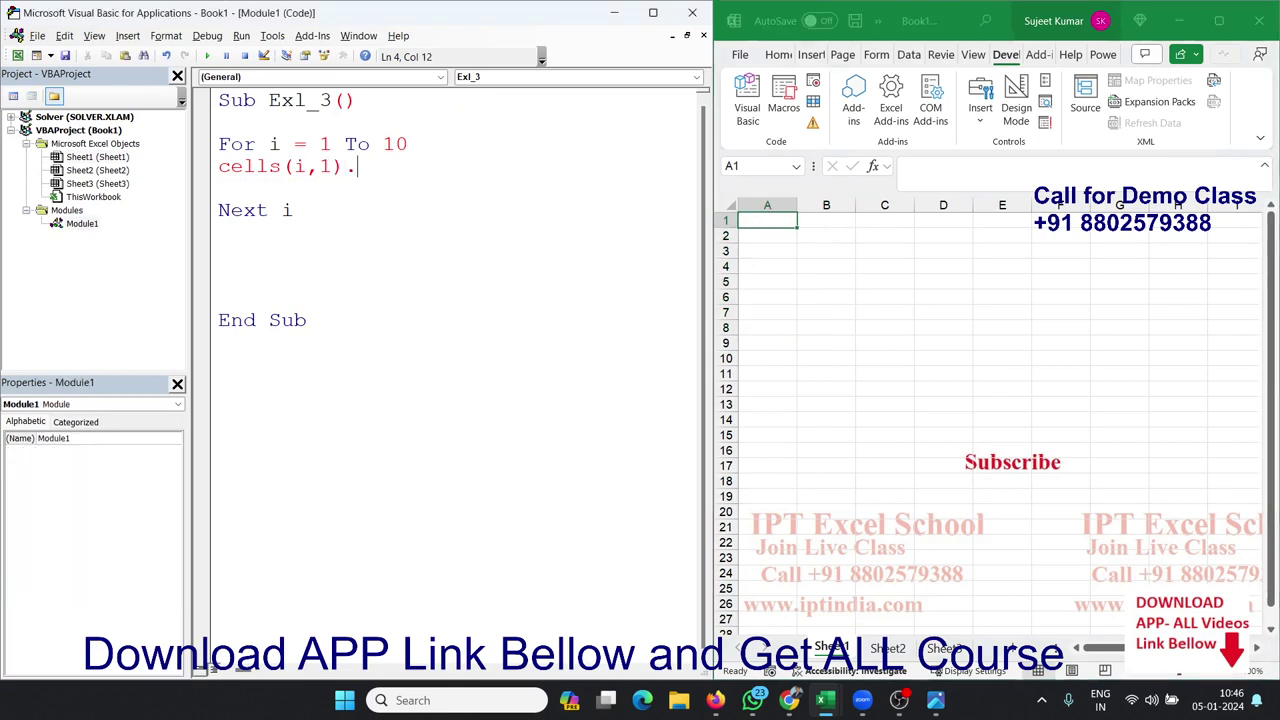
text(value)
text(=i)
click(408, 268)
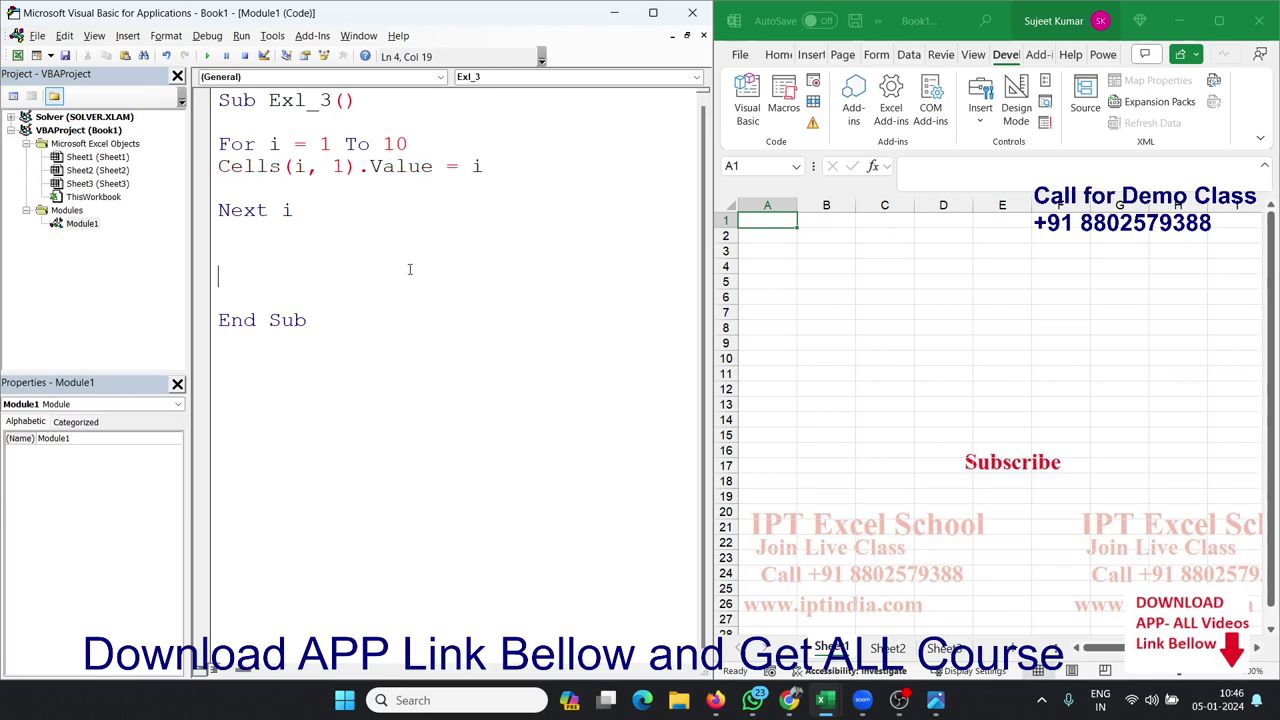
Step: Run Exl_3 and check that A1:A10 now hold 1 through 10
click(207, 56)
click(822, 222)
drag(822, 222, 826, 310)
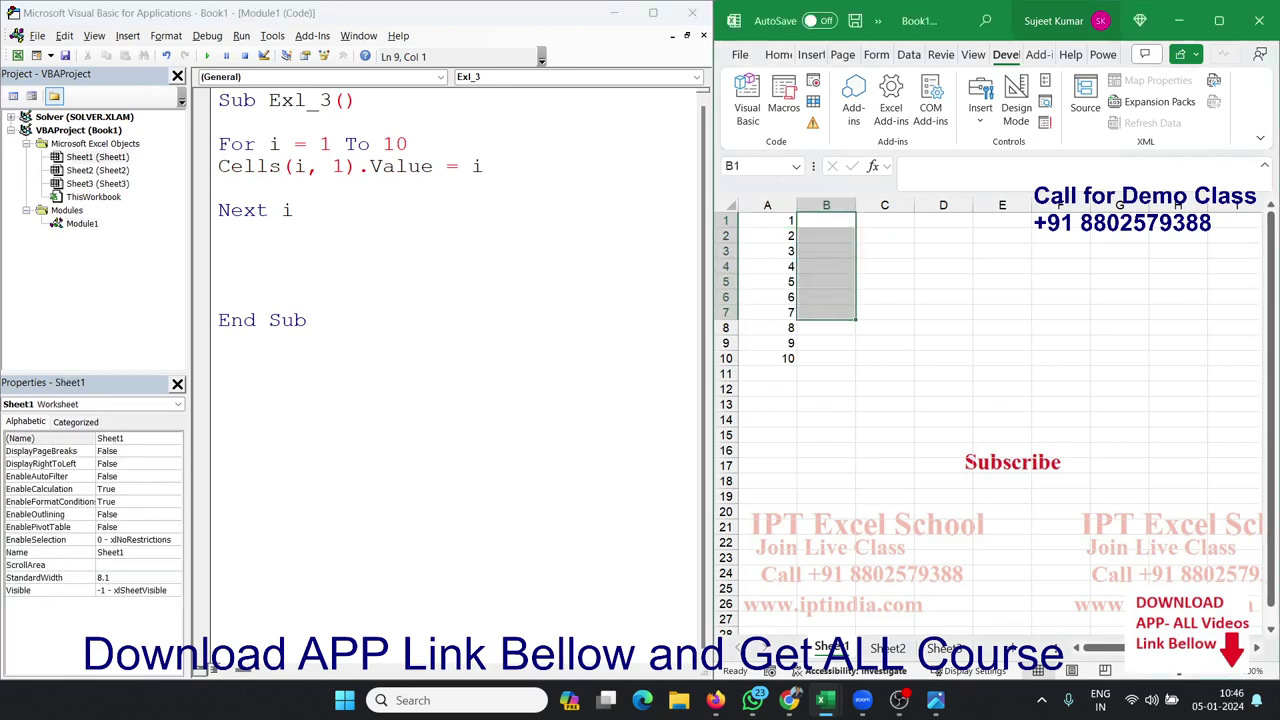
key(alt+F11)
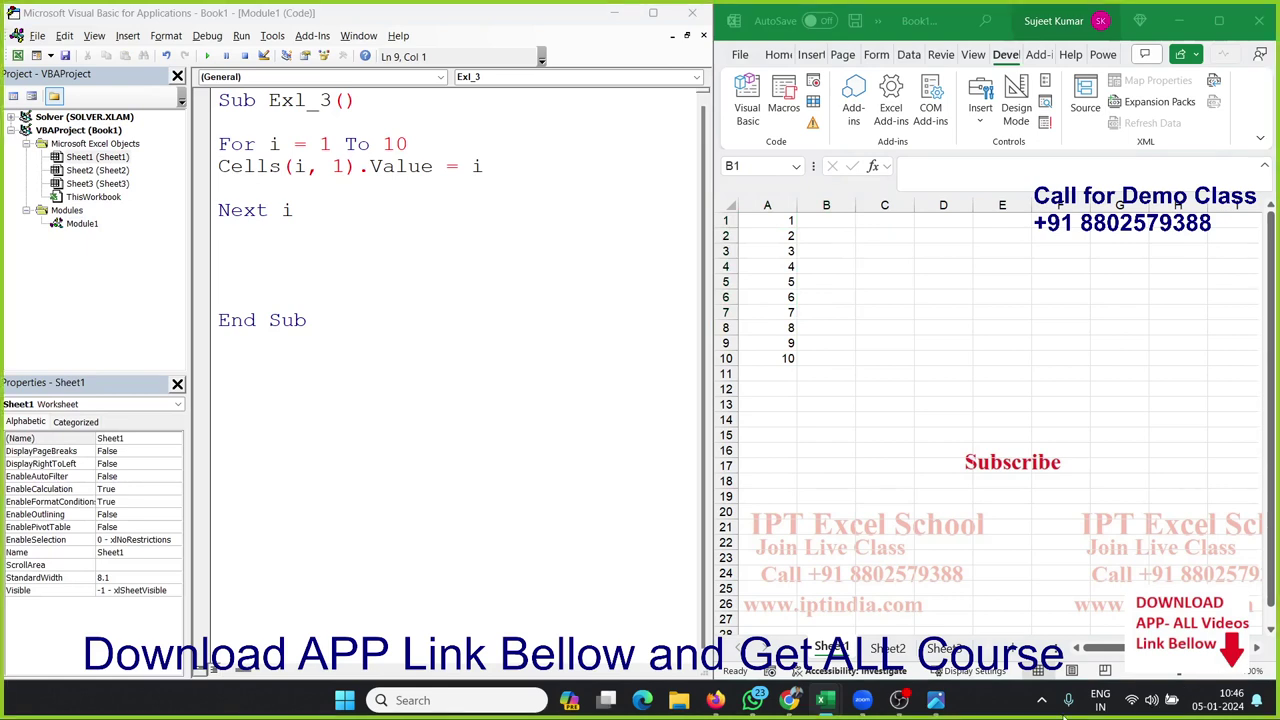
mouse_move(948, 708)
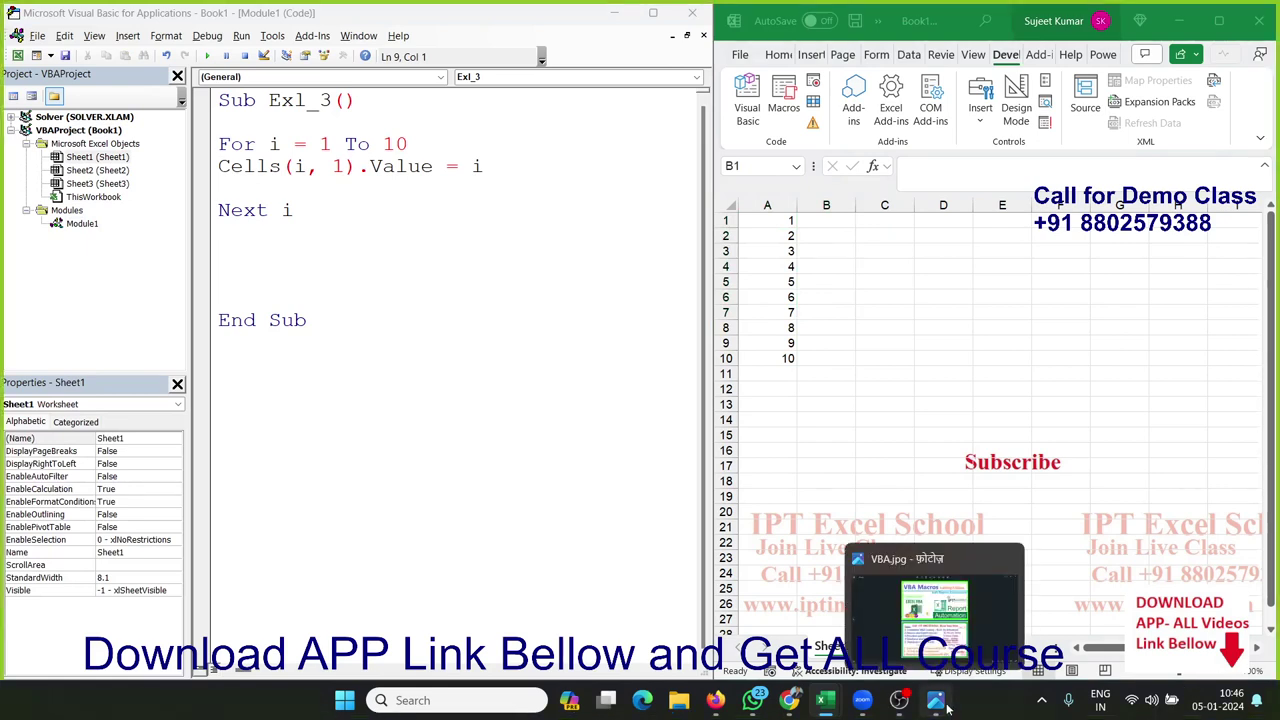
click(948, 708)
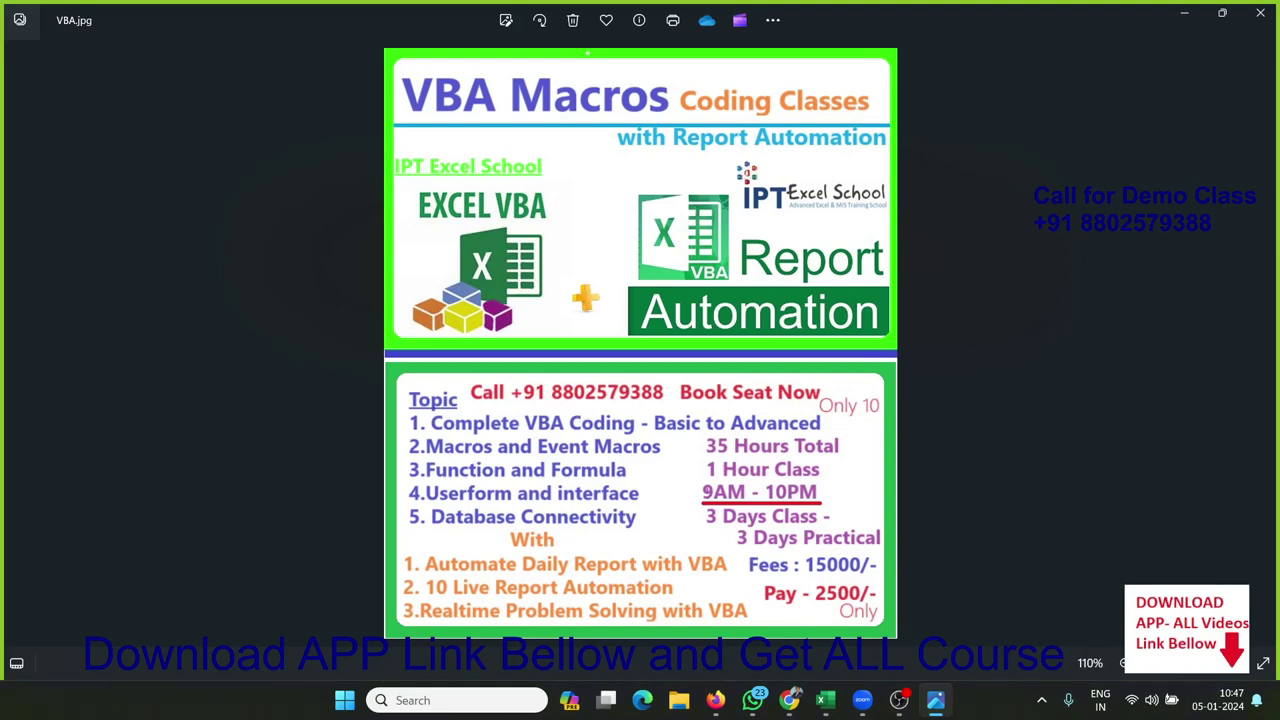
click(1186, 24)
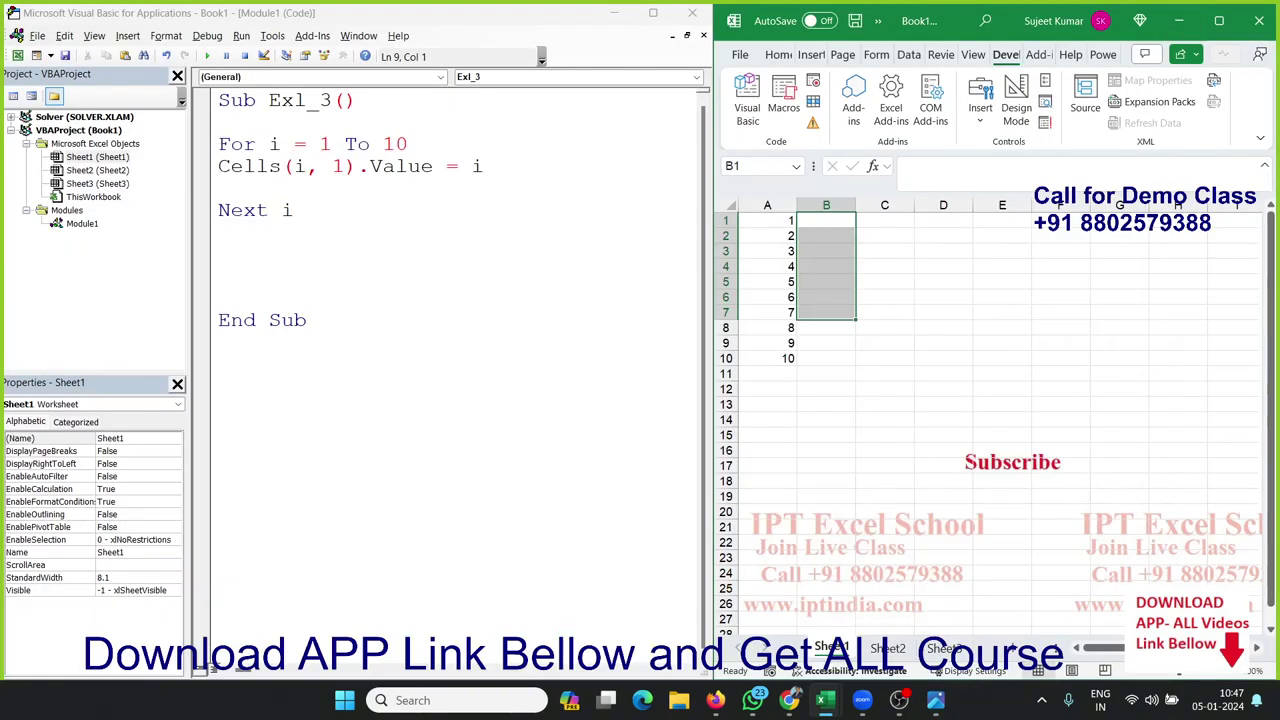
Step: Add a new Sub Exl_3_1() procedure below Exl_3
key(alt+F11)
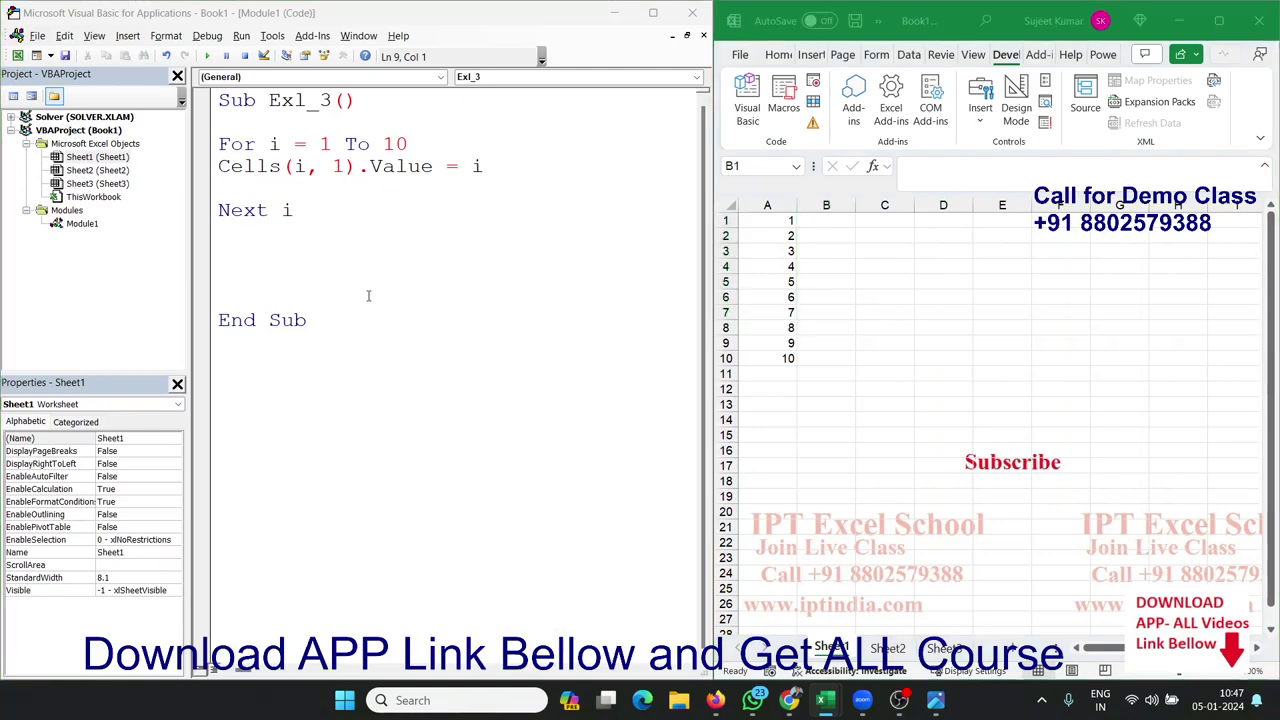
click(337, 260)
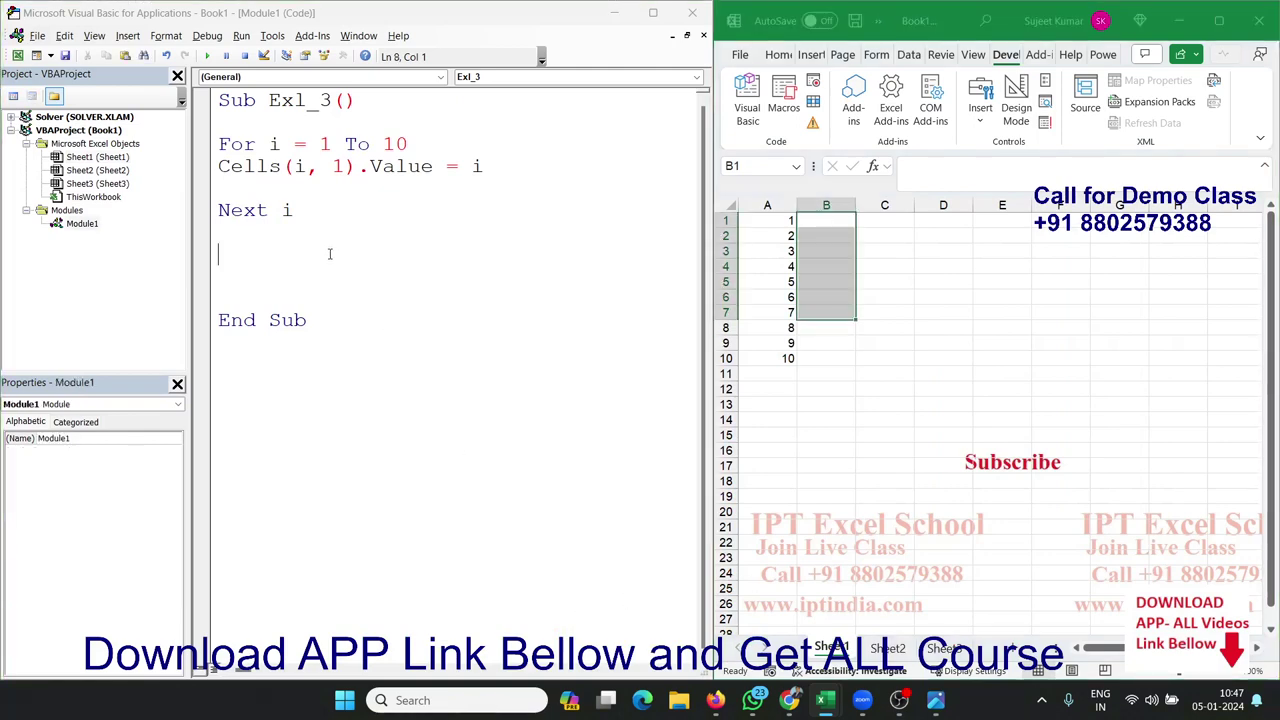
click(319, 350)
text(sub )
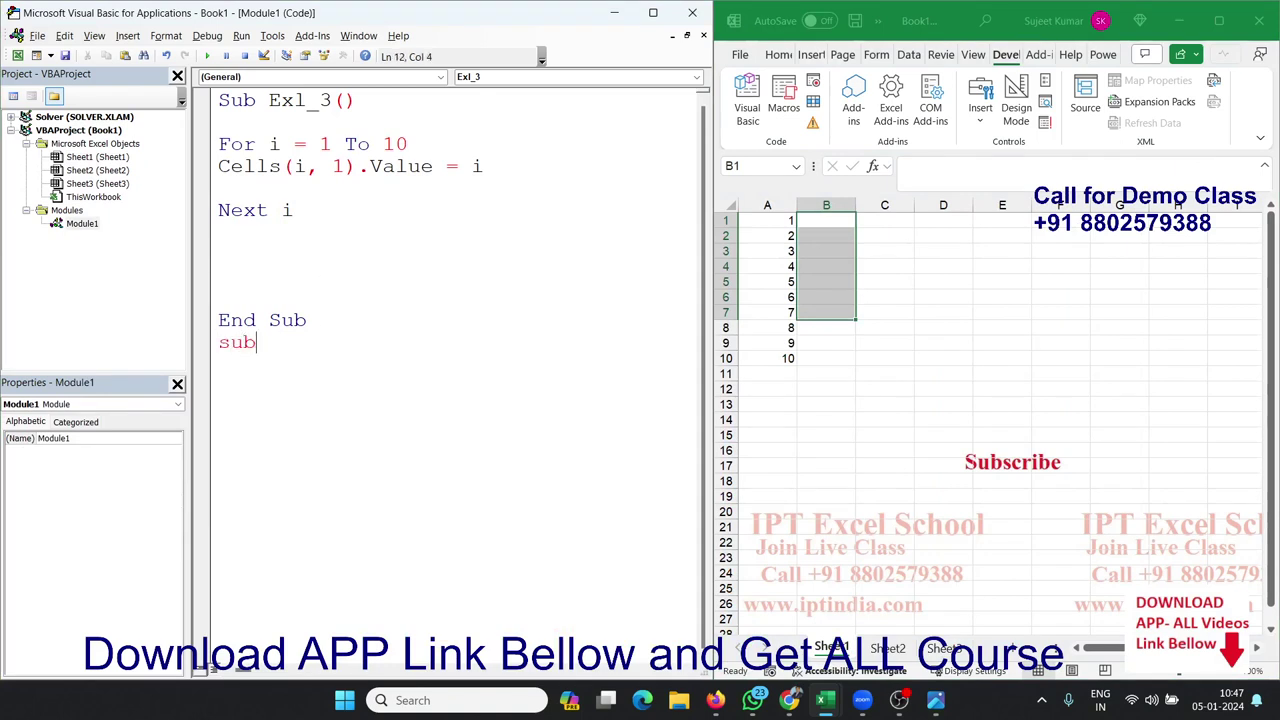
text(Exl)
text(_)
text(3)
text(.)
key(BackSpace)
text(_1())
key(Return)
key(Return)
key(Return)
key(Return)
key(Return)
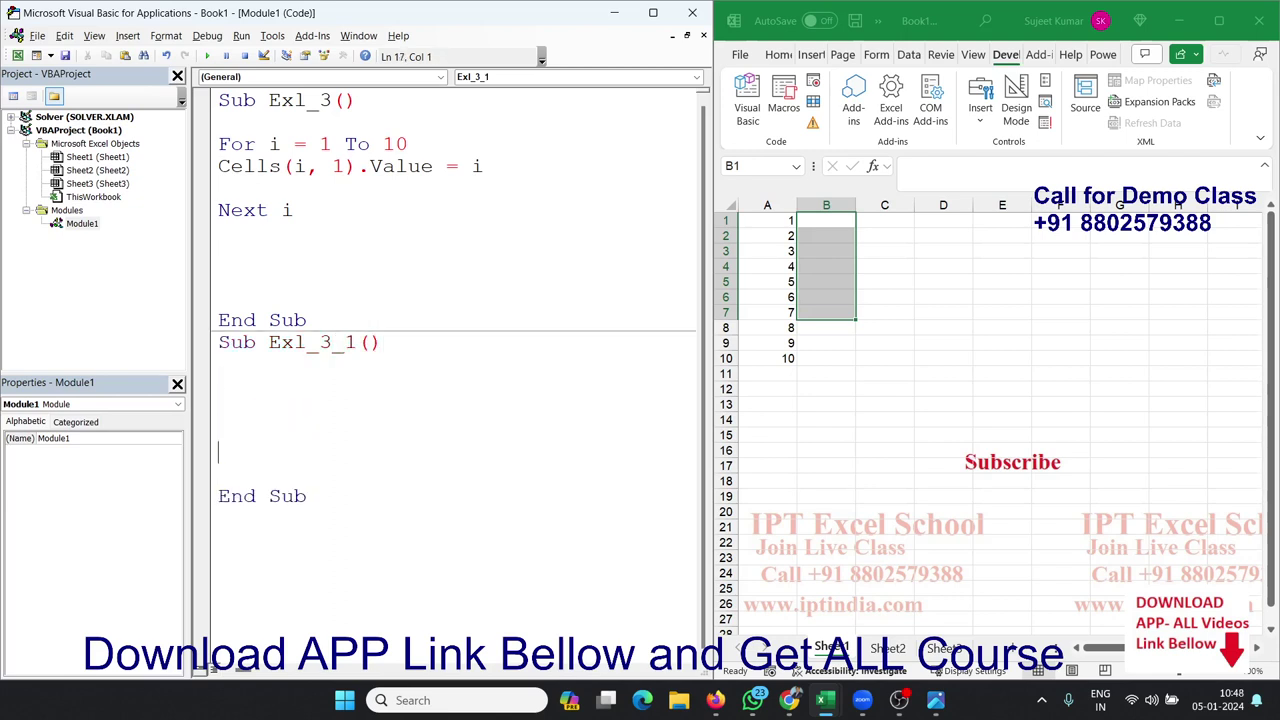
Step: Copy Exl_3's For i = 1 To 10 loop into Exl_3_1
double_click(286, 209)
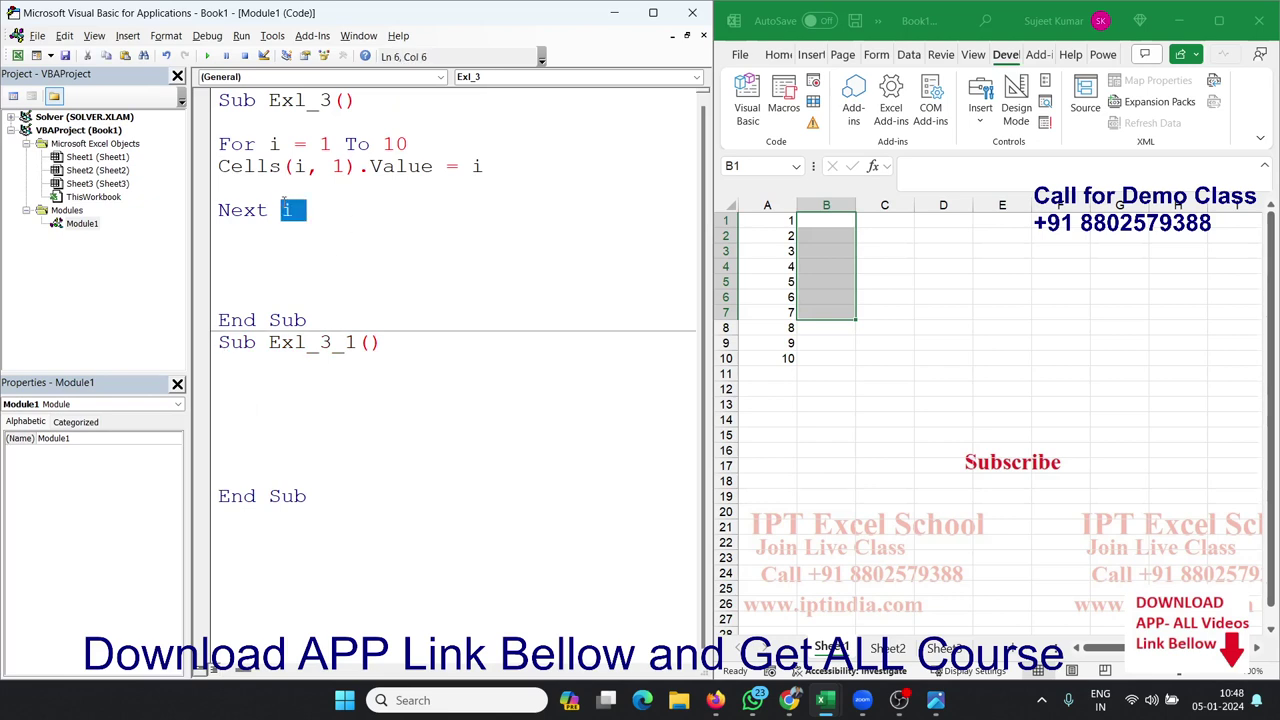
drag(283, 200, 200, 150)
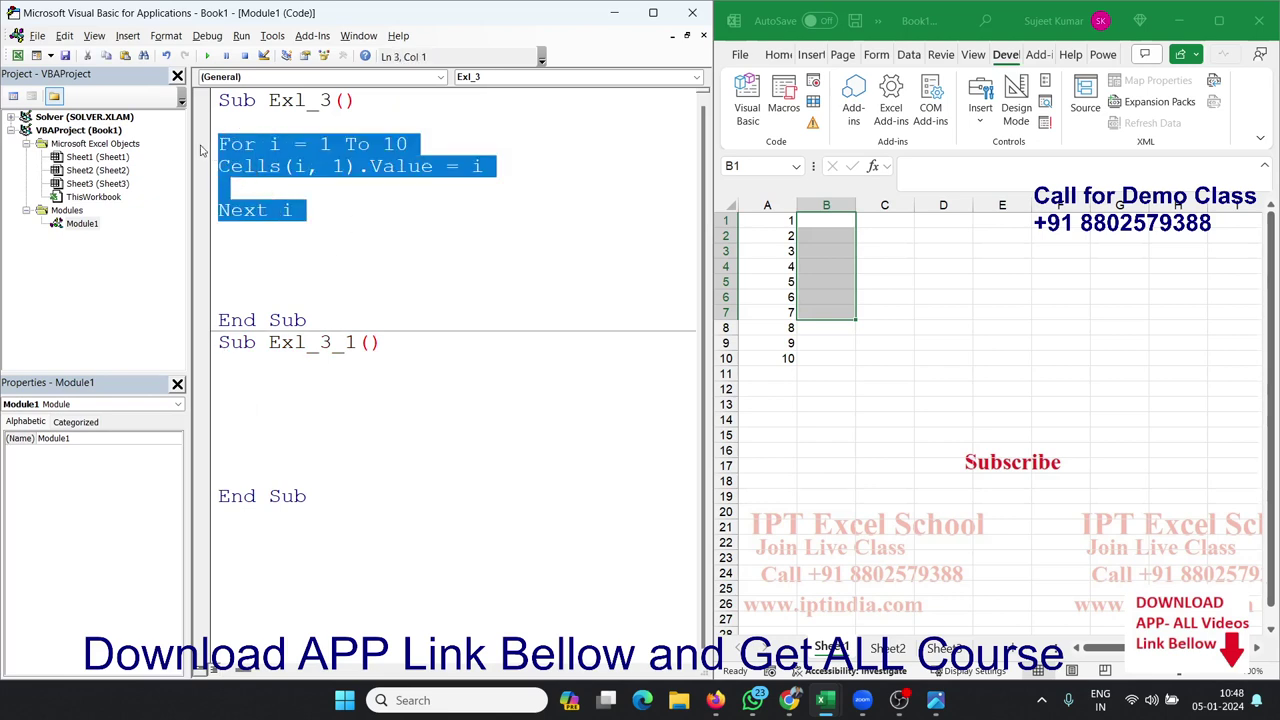
key(ctrl+c)
click(256, 408)
key(ctrl+v)
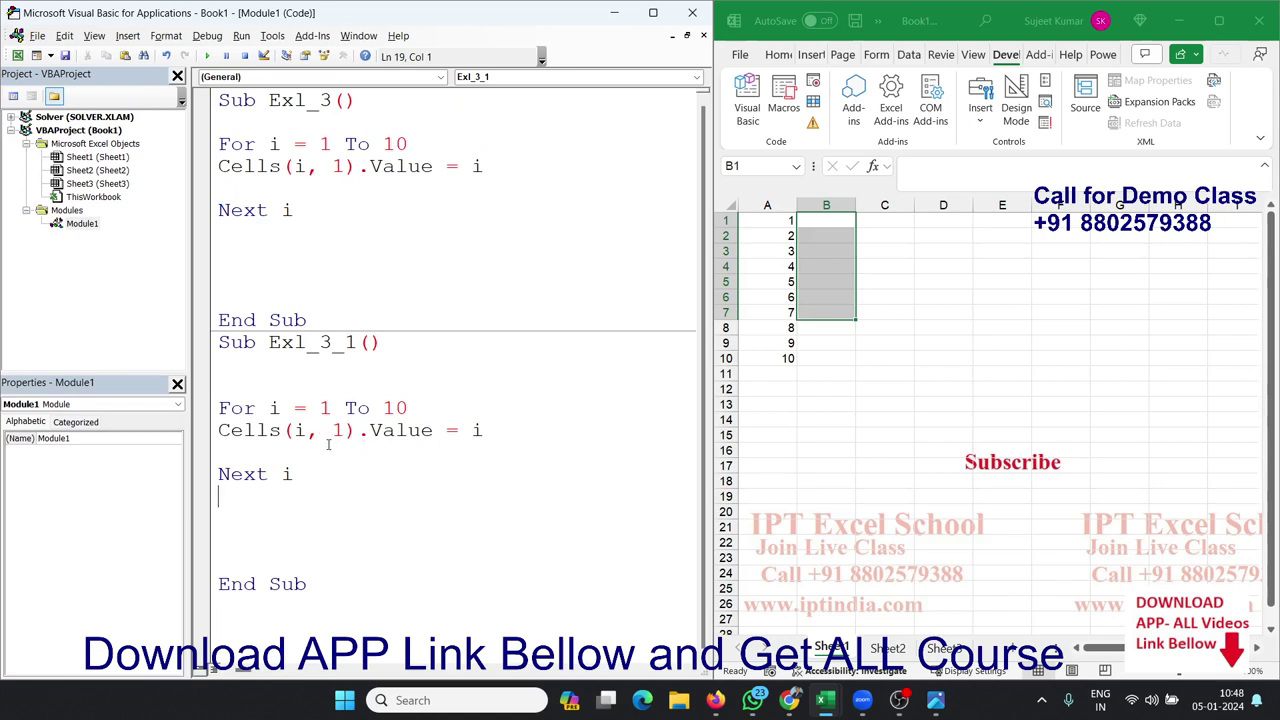
click(261, 454)
key(alt+F11)
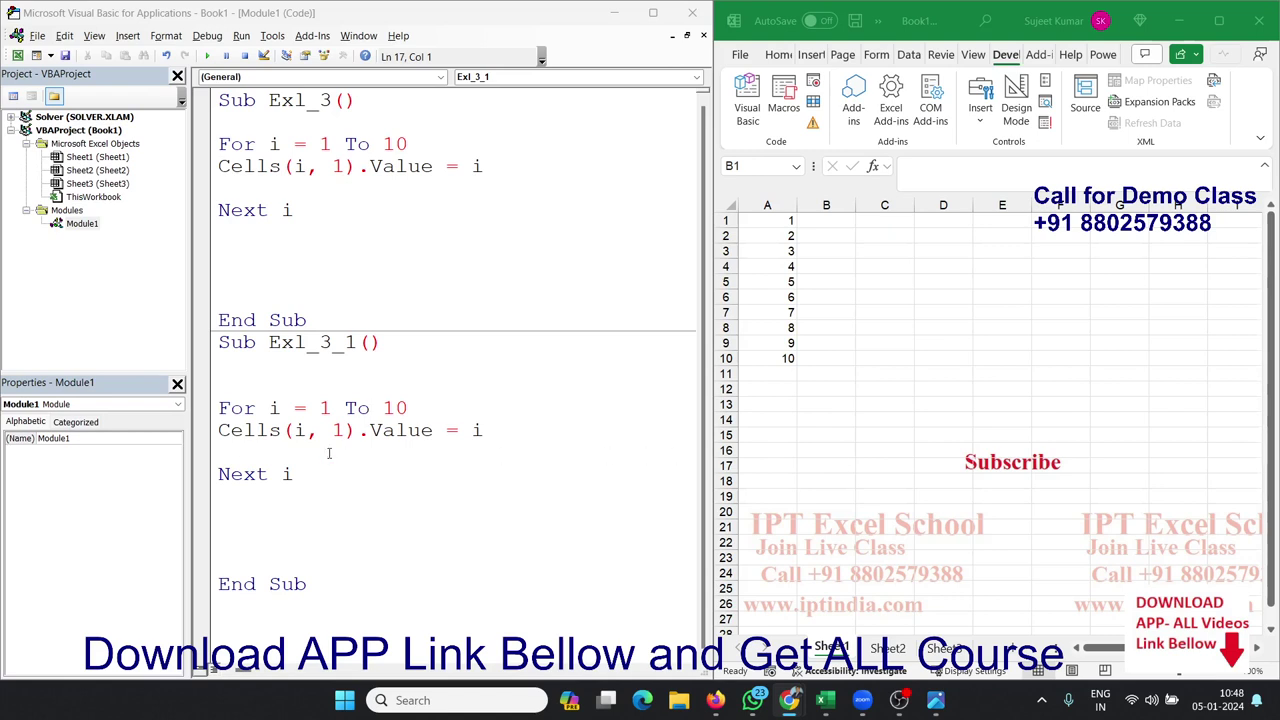
double_click(394, 408)
Step: Add Cells(i, 2).Value = 11 - i to the loop and run Exl_3_1
click(295, 445)
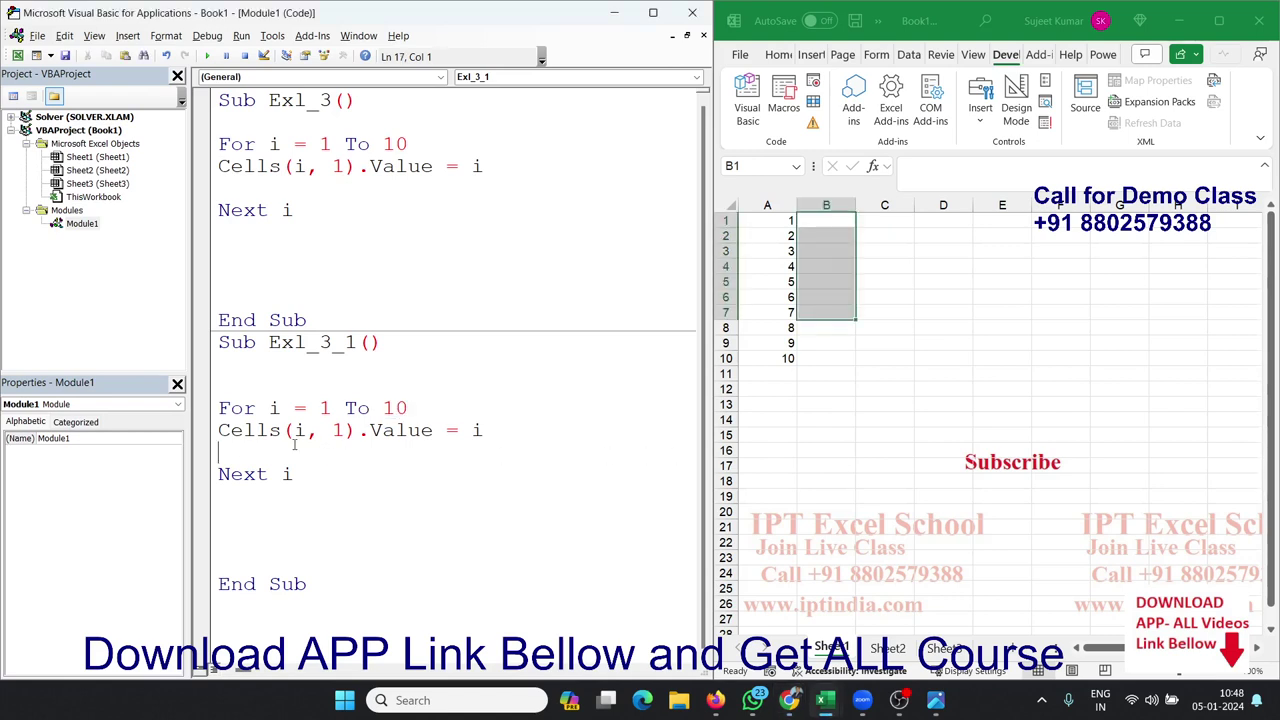
text(cell)
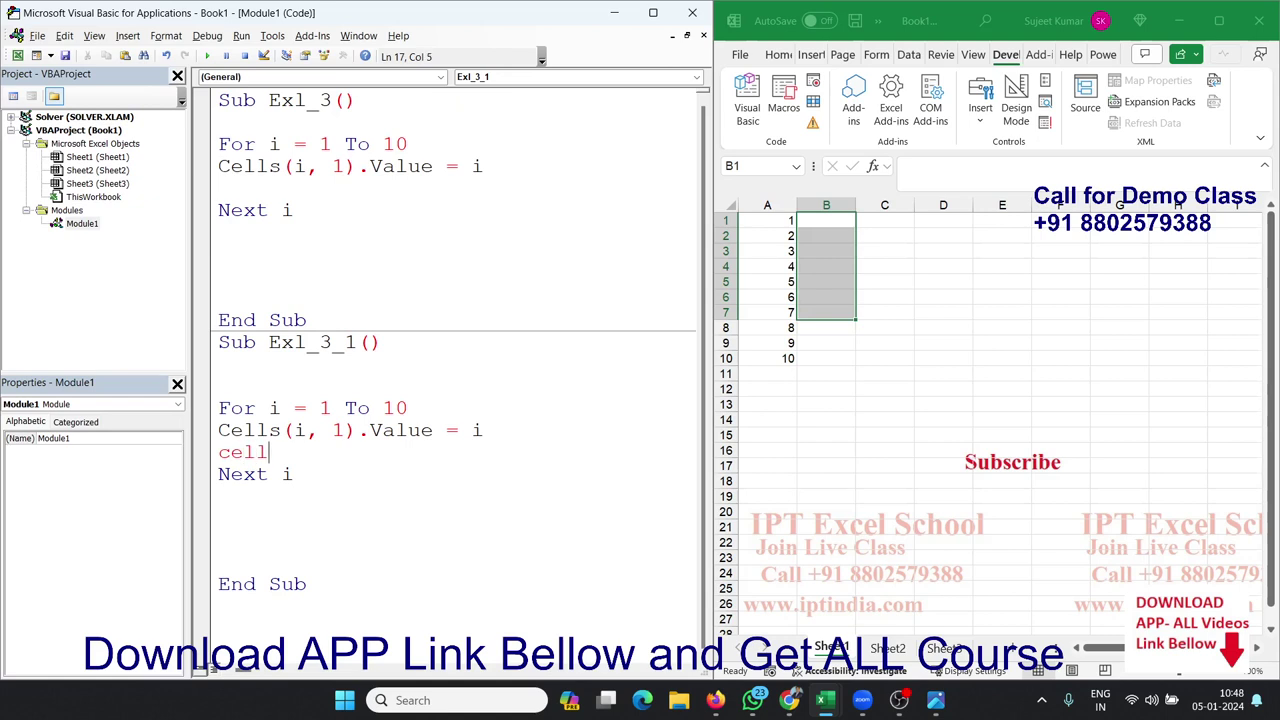
text(s()
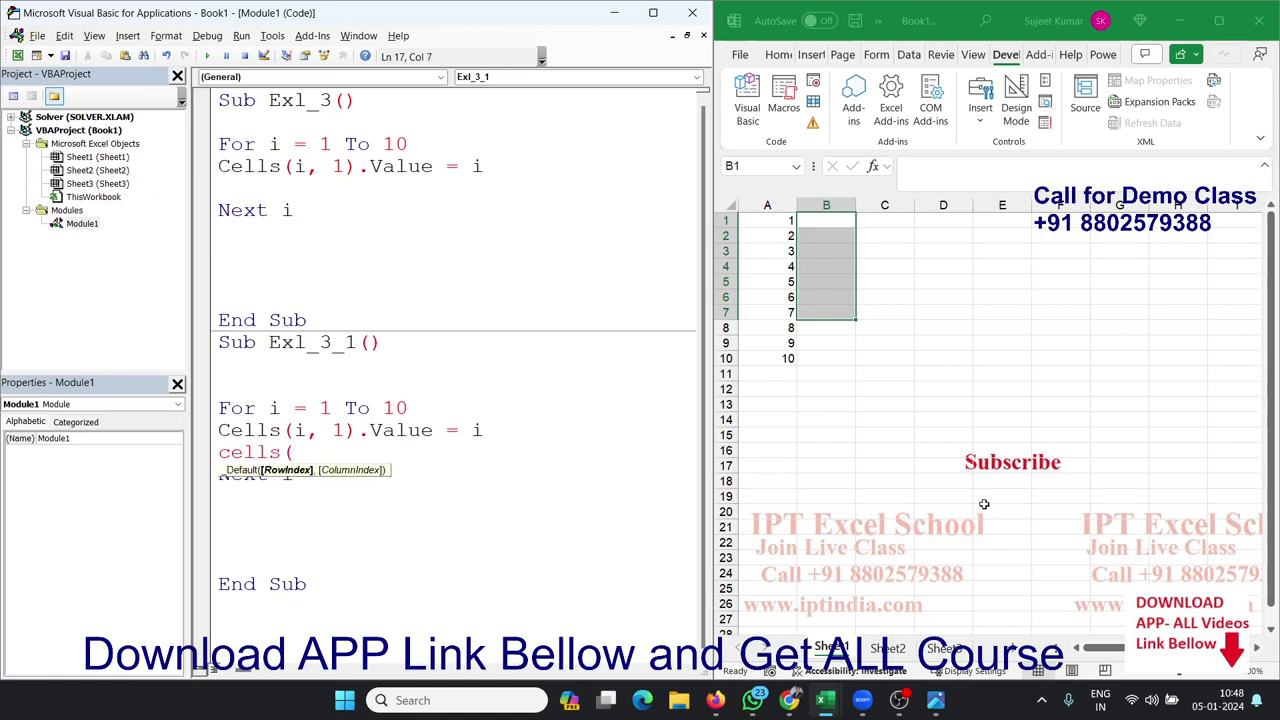
text(i,1)
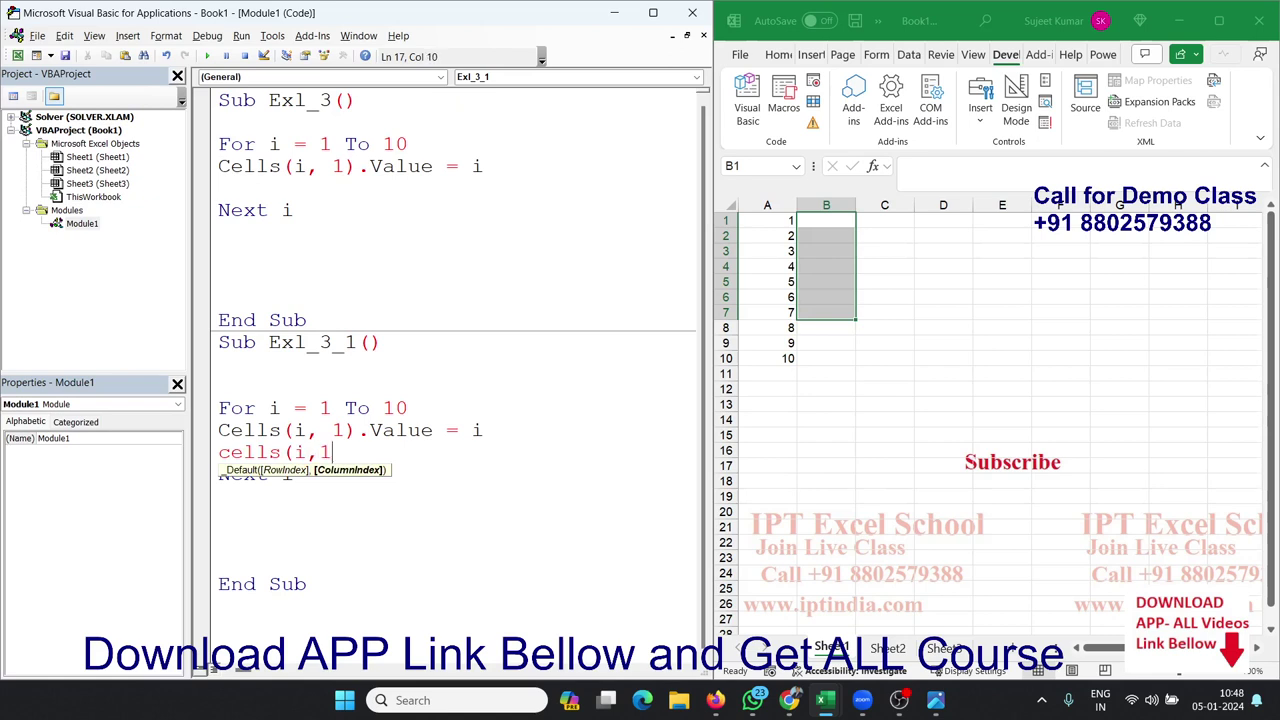
key(BackSpace)
text(2)
text().val)
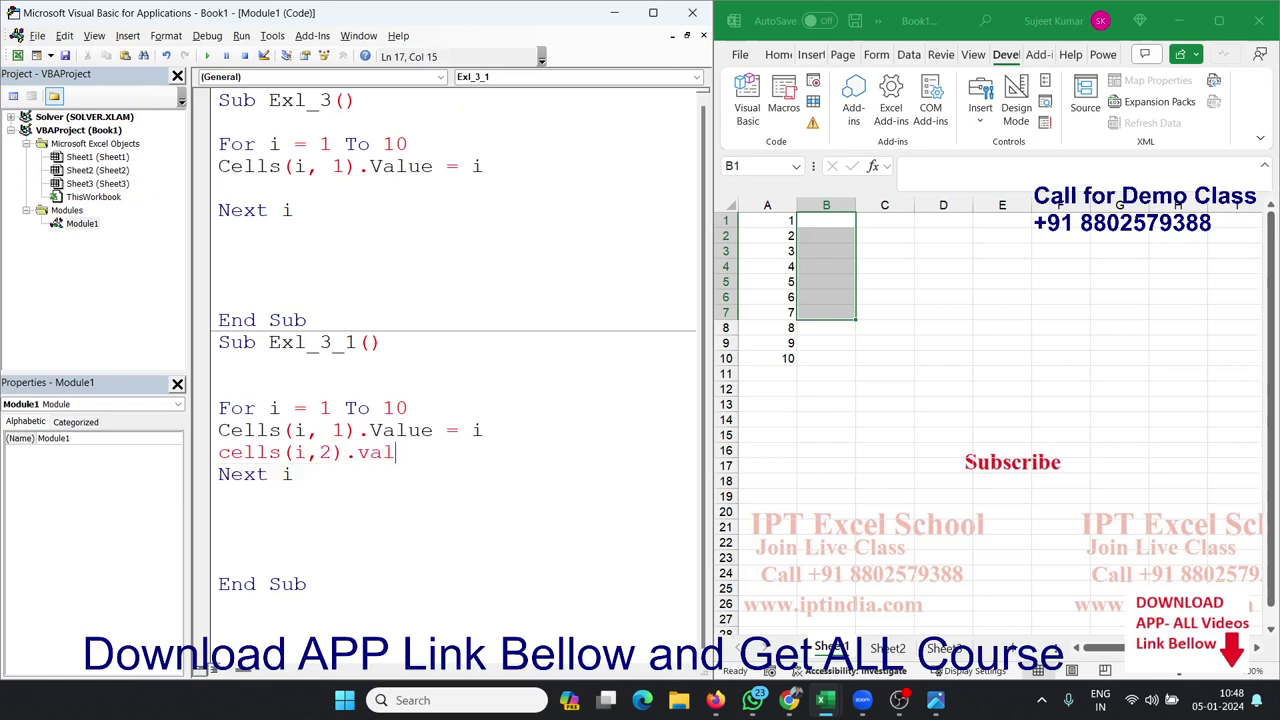
text(ue = )
text(11-)
text(i)
click(525, 543)
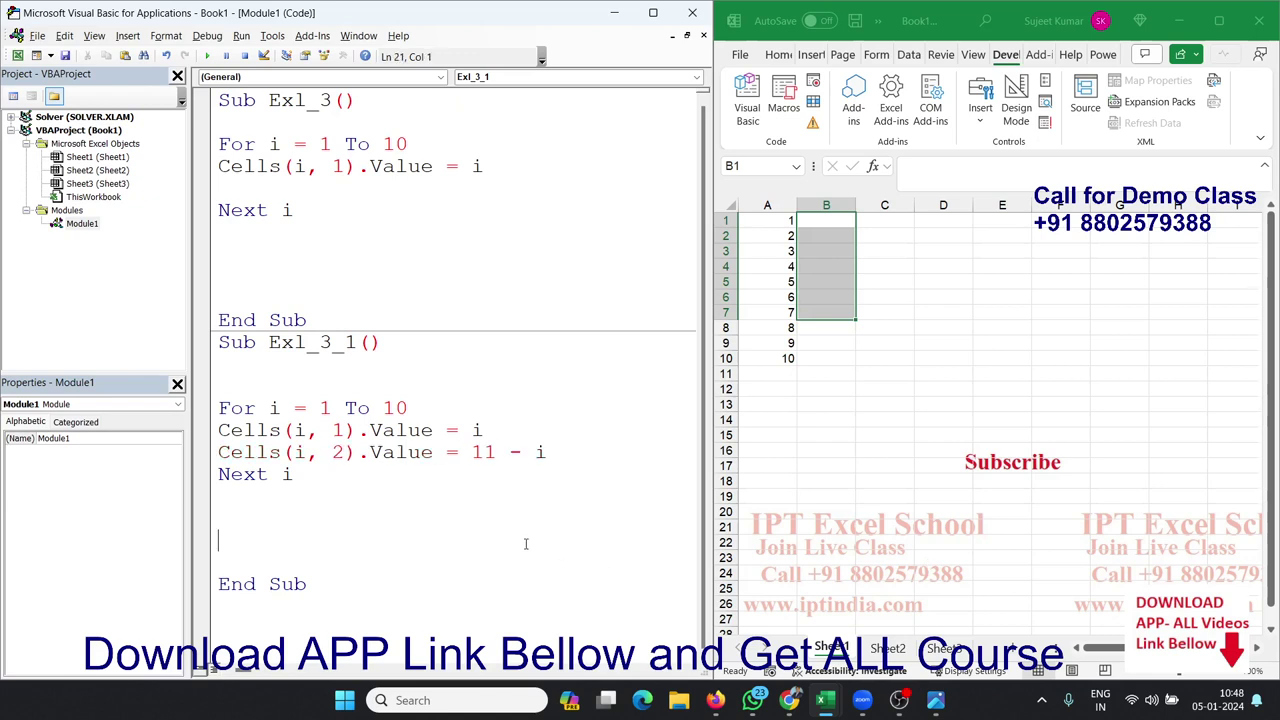
click(305, 450)
click(207, 56)
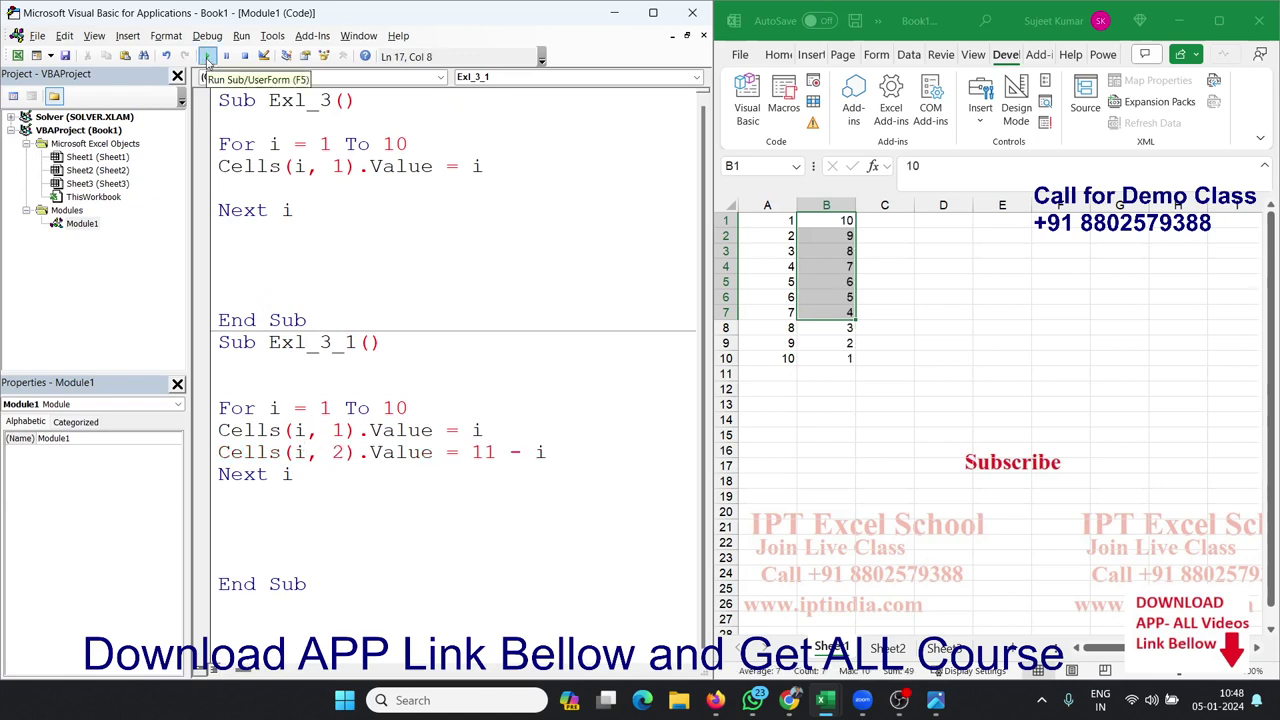
Step: Duplicate the whole Exl_3_1 macro below its End Sub
click(230, 498)
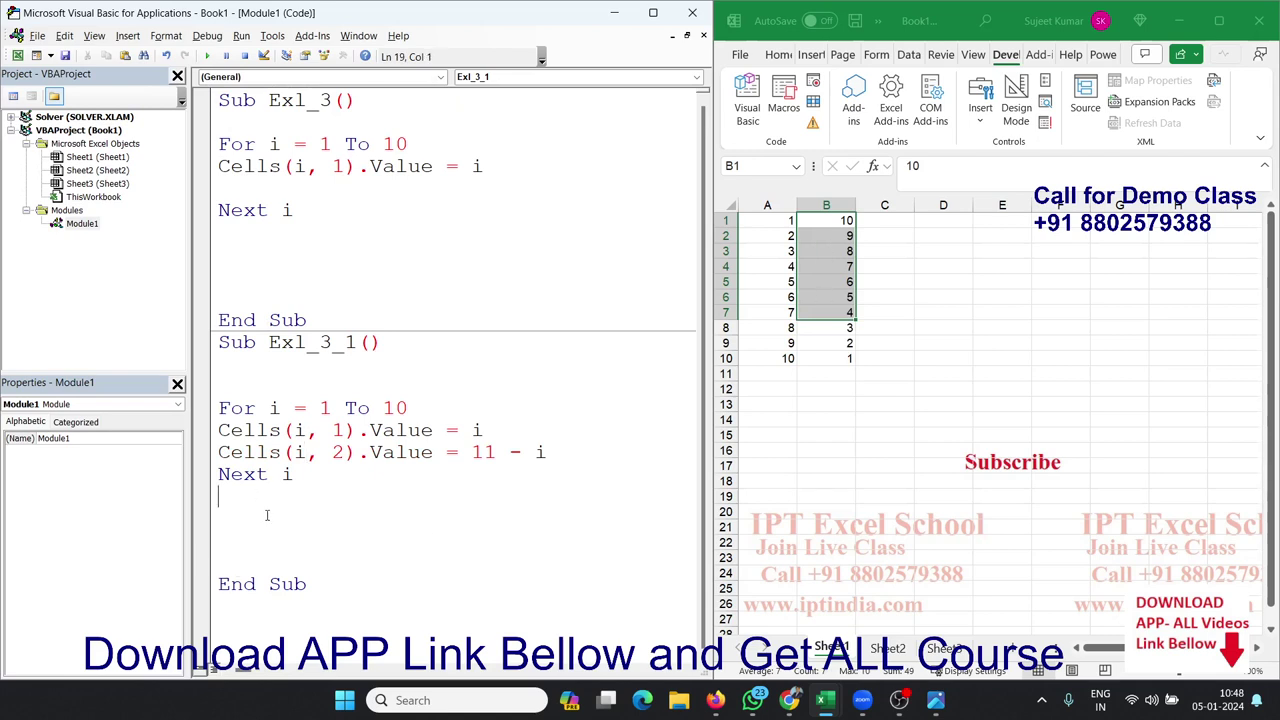
click(344, 606)
drag(330, 596, 205, 360)
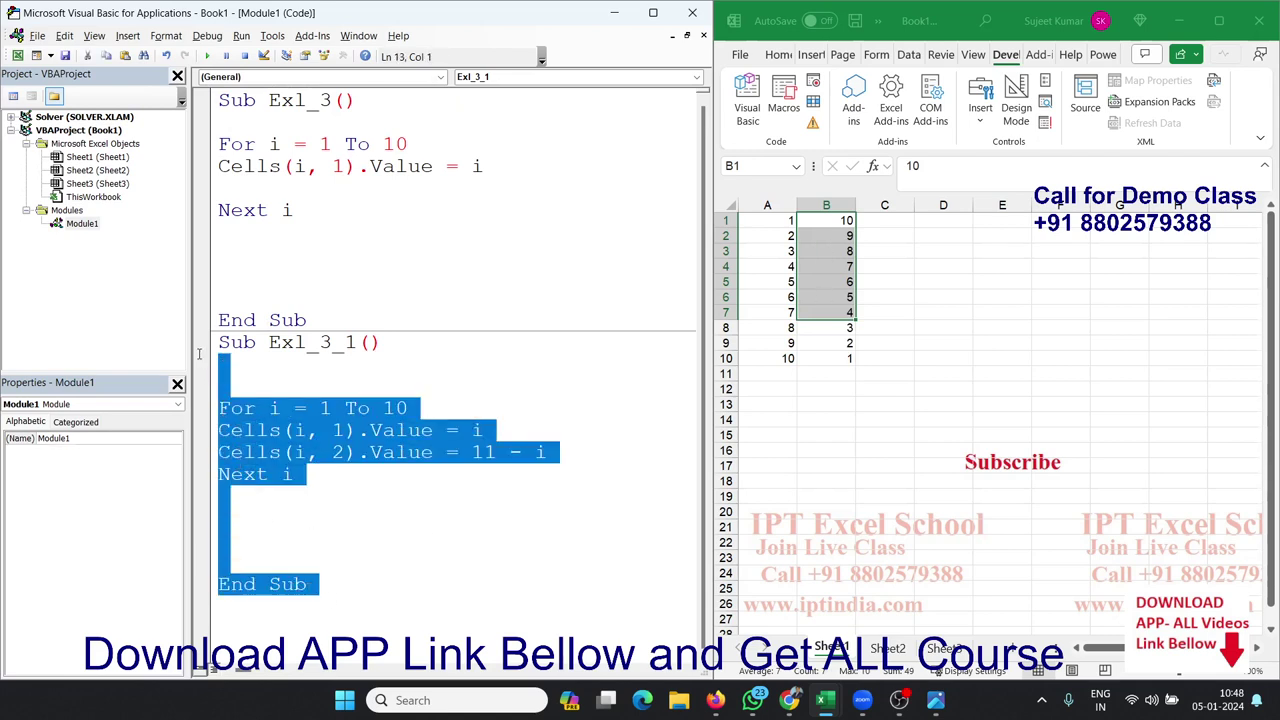
drag(310, 590, 216, 342)
key(ctrl+c)
click(250, 620)
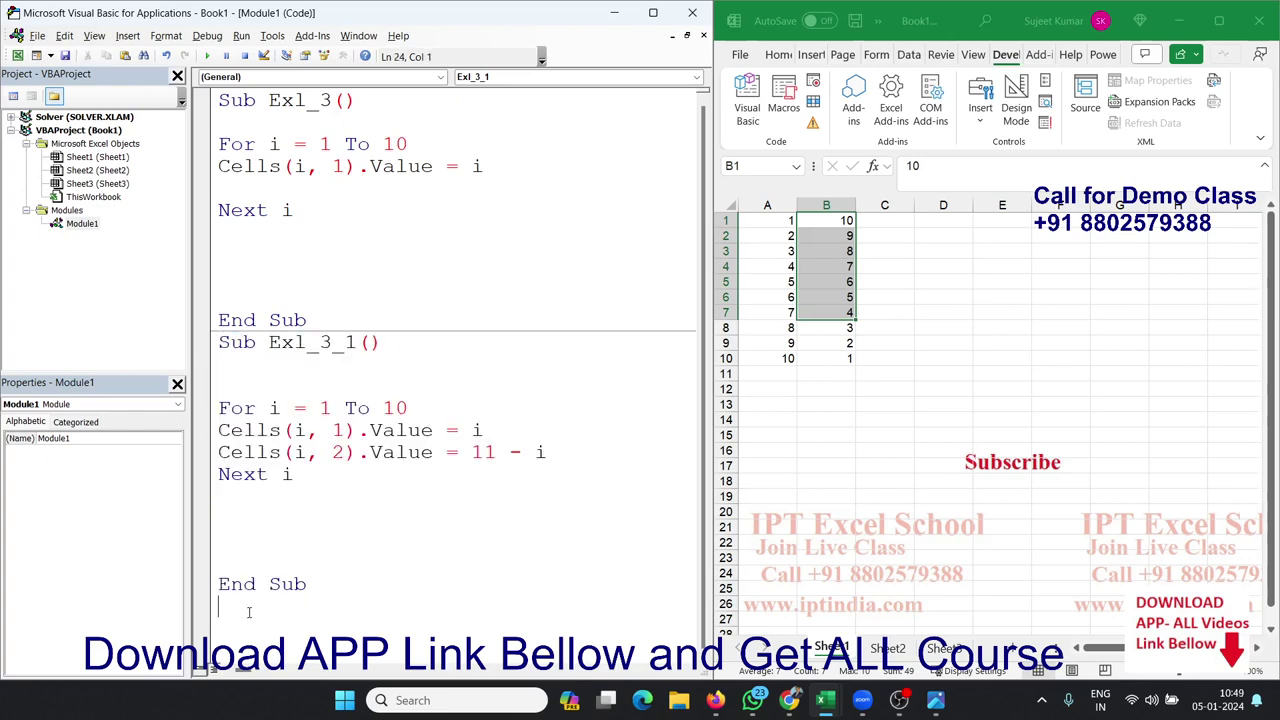
key(ctrl+v)
Step: Delete the column B line in the copy and change its loop to For i = 10 To 1 Step -1
drag(550, 497, 195, 491)
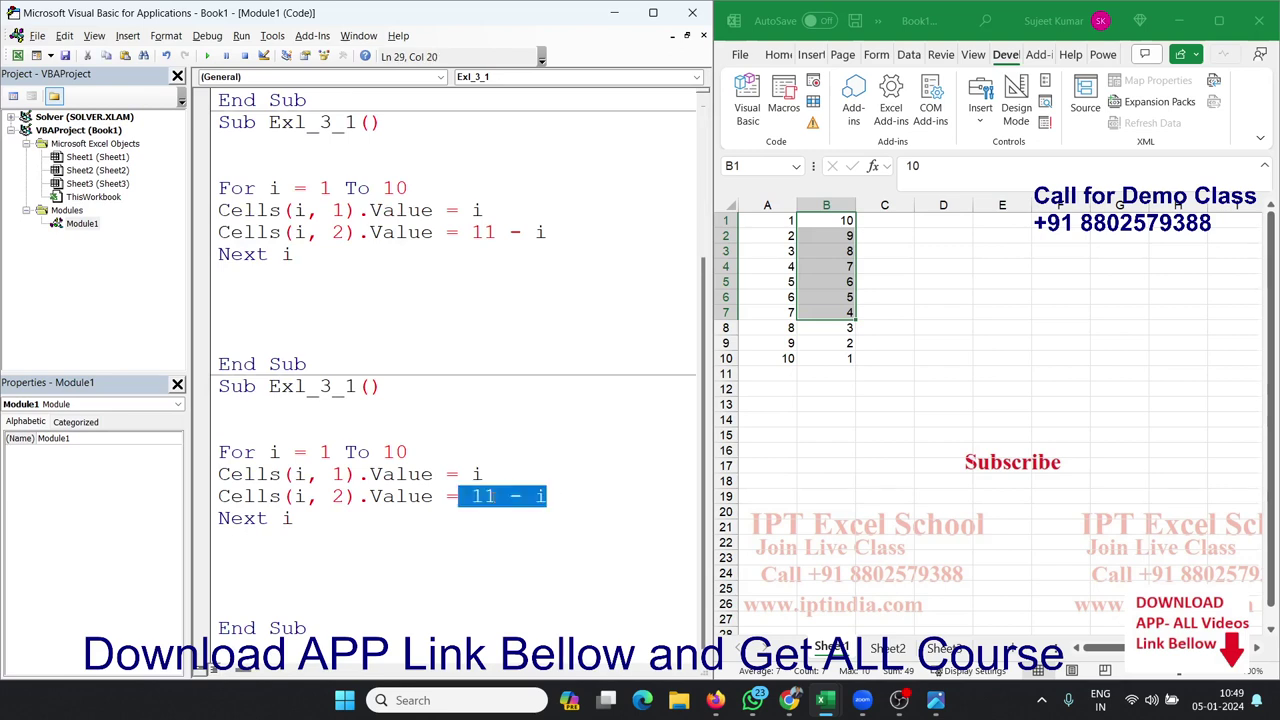
key(Delete)
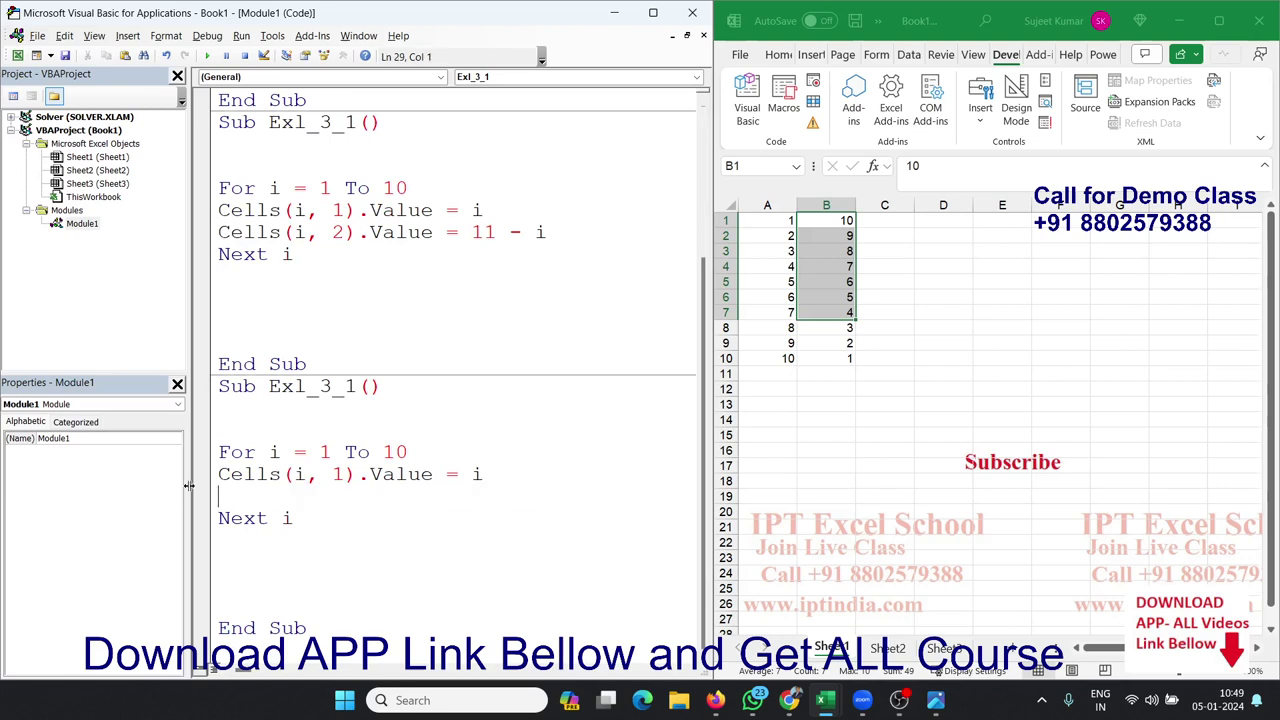
double_click(324, 452)
text(10)
double_click(399, 452)
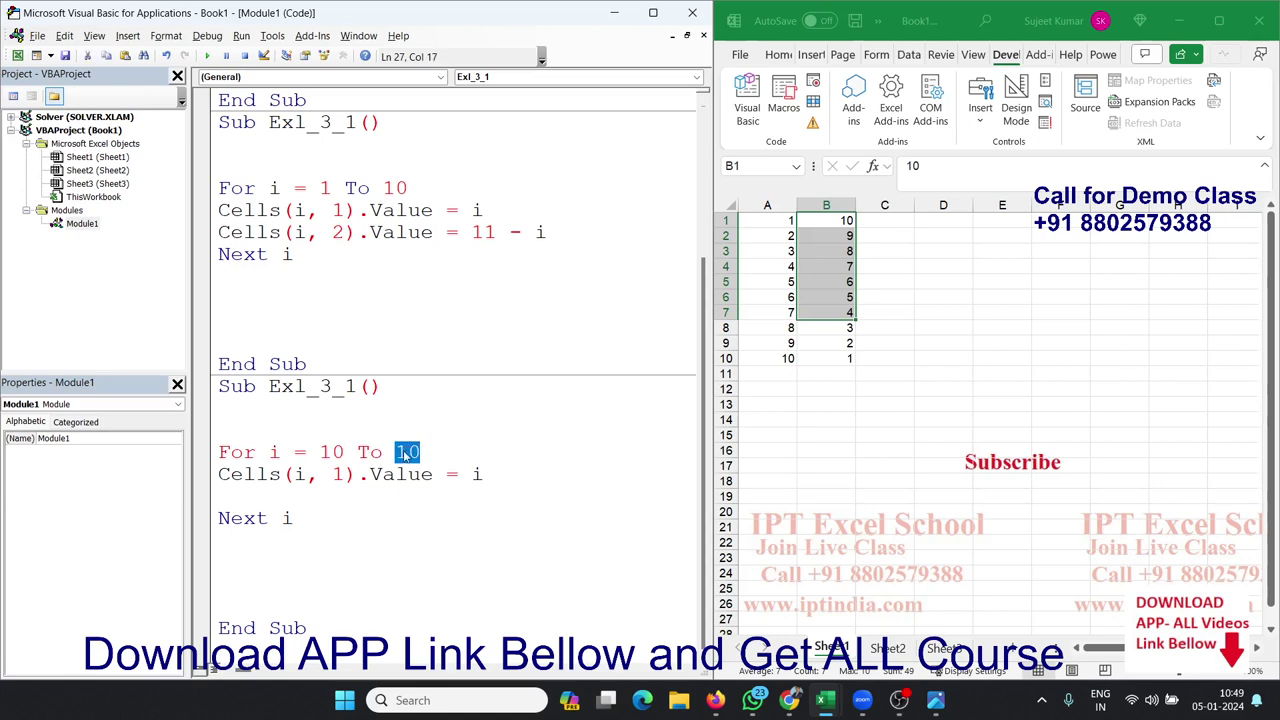
text(1 ste)
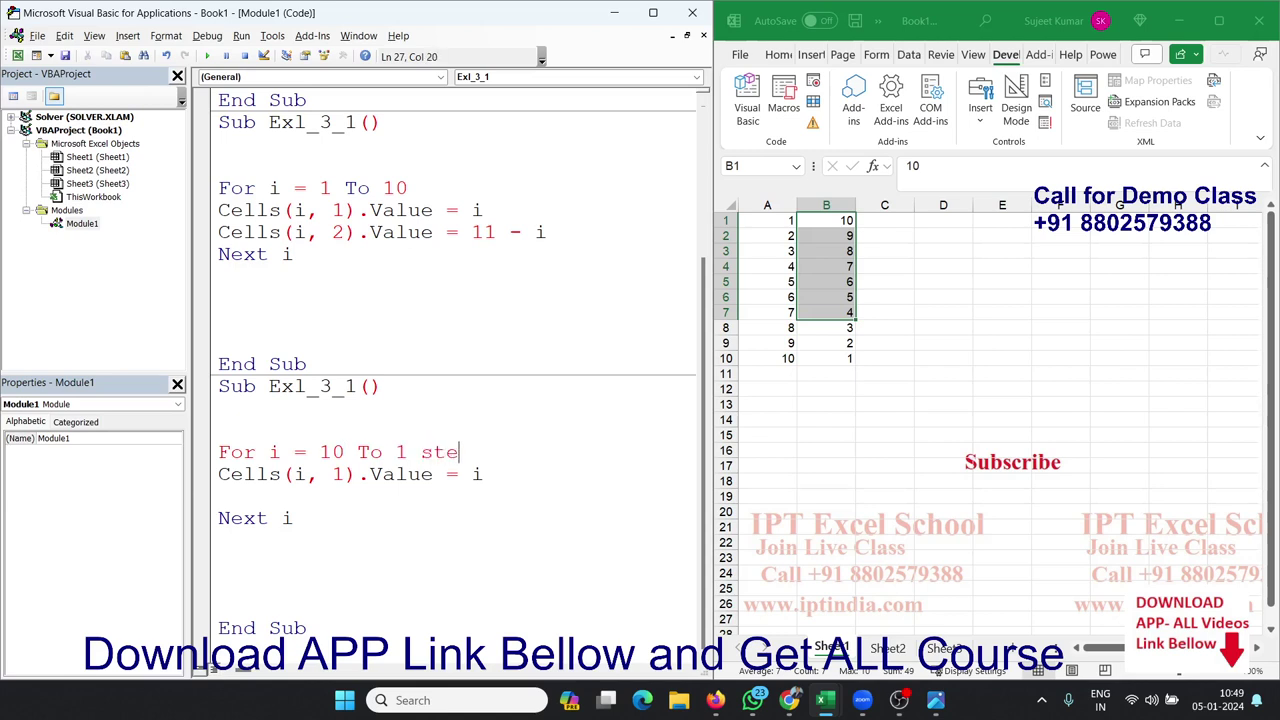
text(p -)
text(1)
click(270, 540)
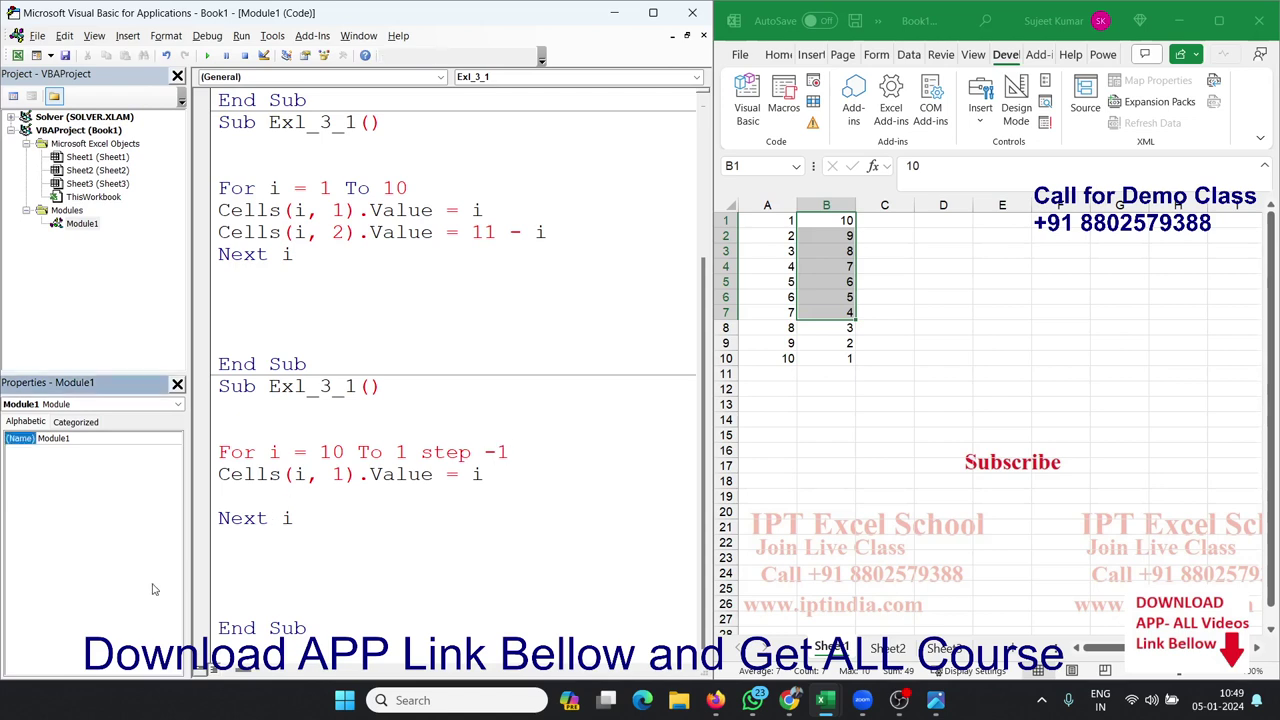
click(334, 567)
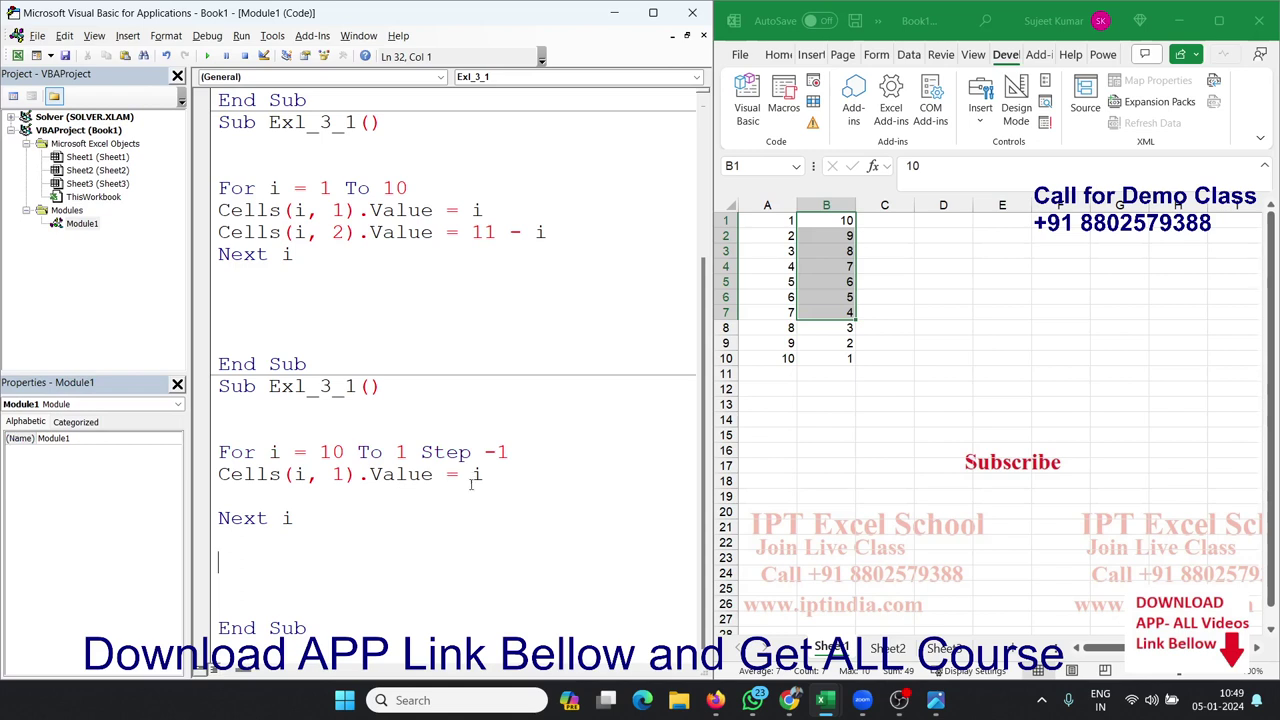
Step: Insert r = r + 1 above the Cells line in the copied macro
double_click(298, 475)
click(243, 474)
click(219, 474)
key(Return)
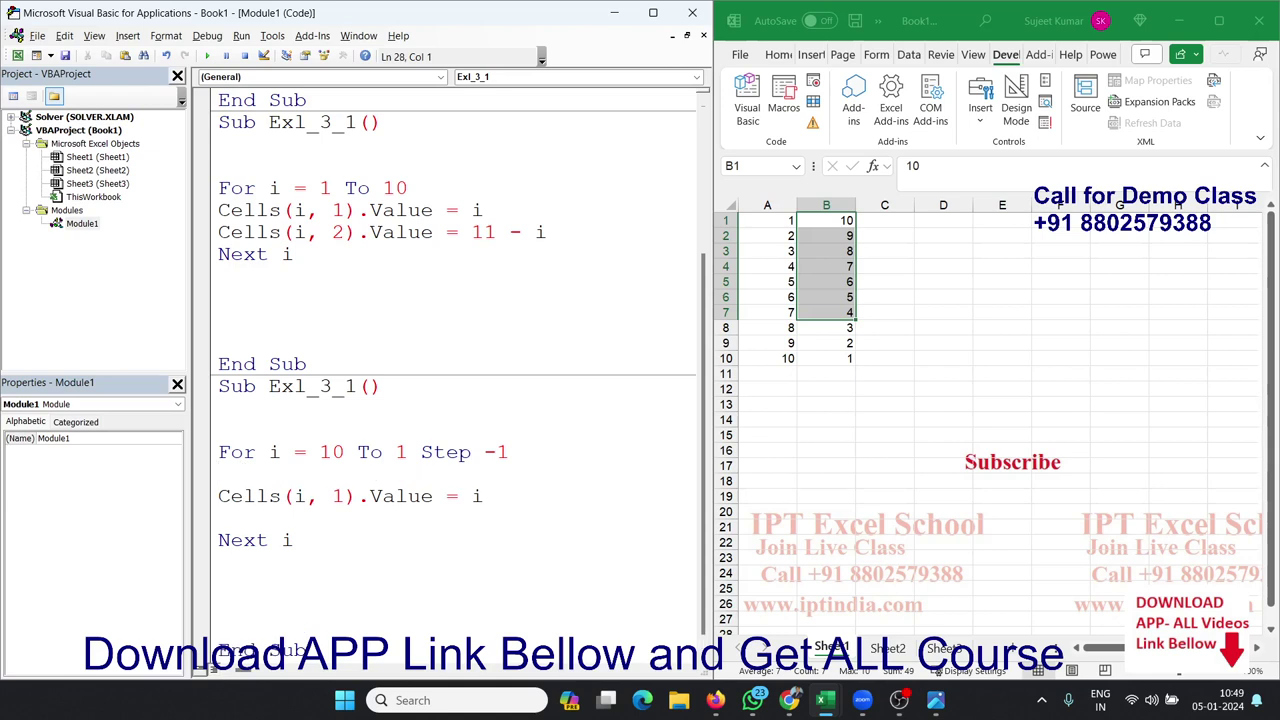
text(r=r+)
key(Return)
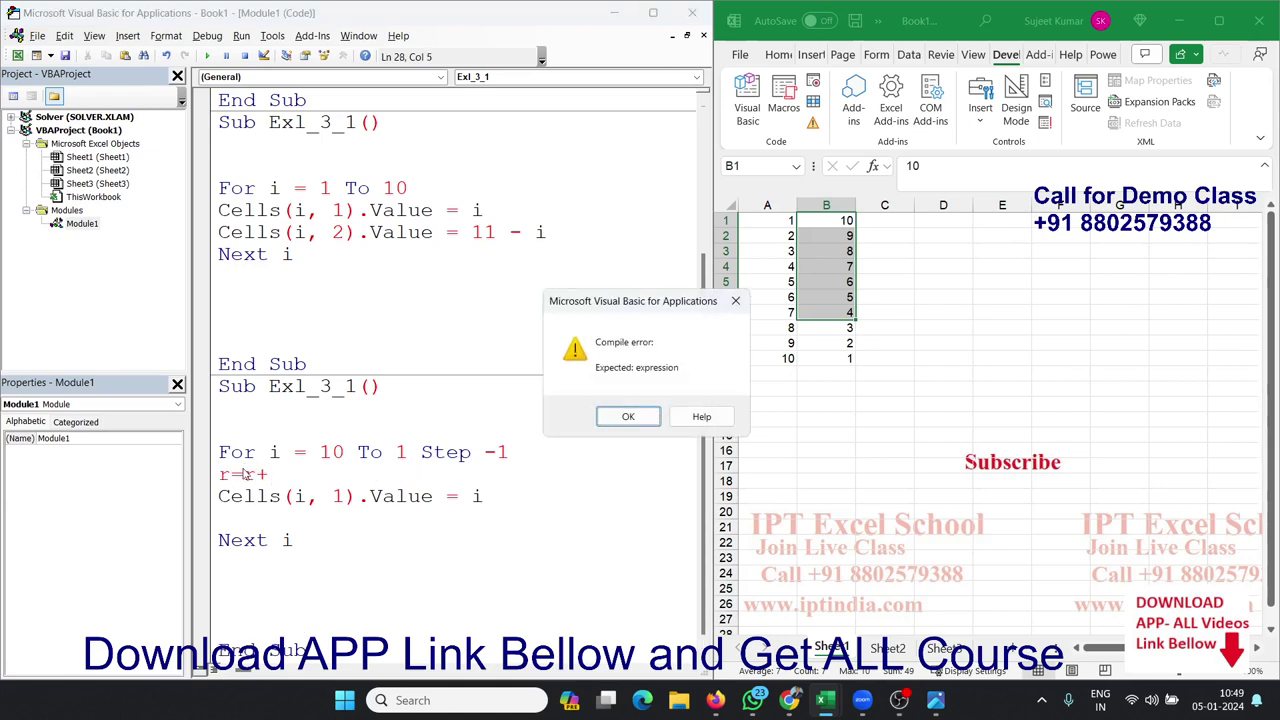
key(Return)
text(1)
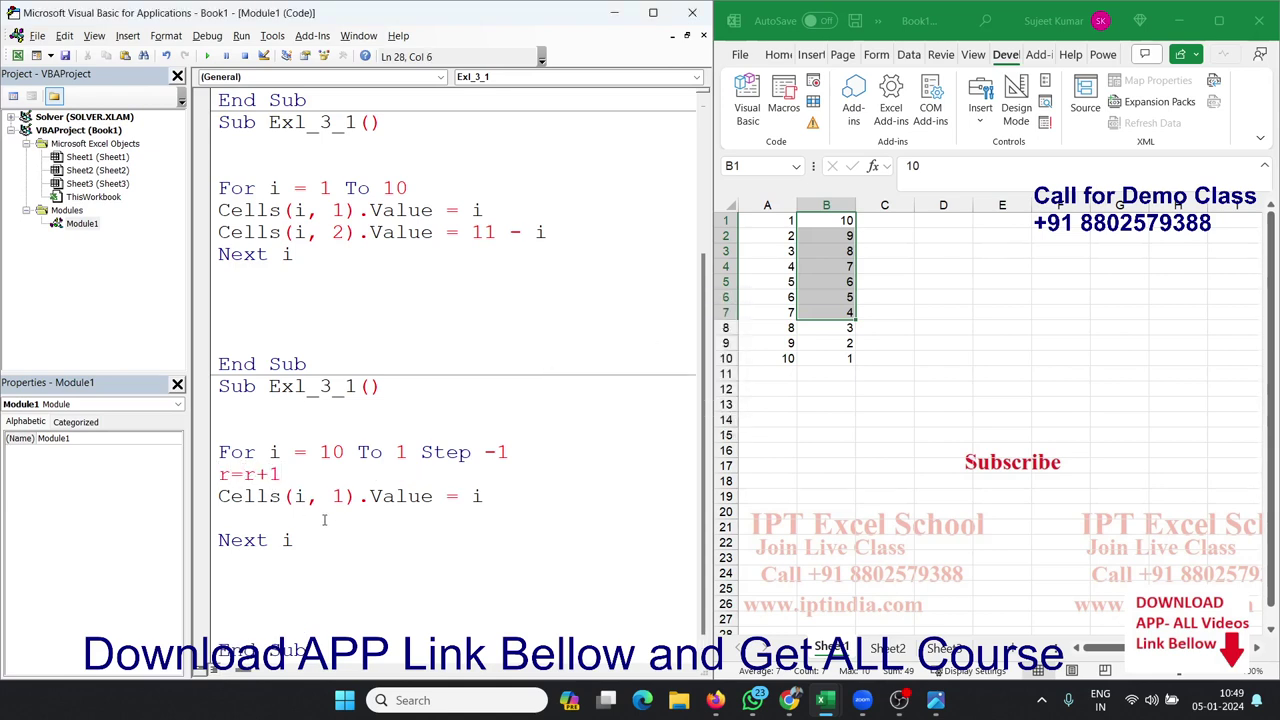
Step: Change Cells(i, 1) to Cells(r, 3) so values go to column C
double_click(299, 496)
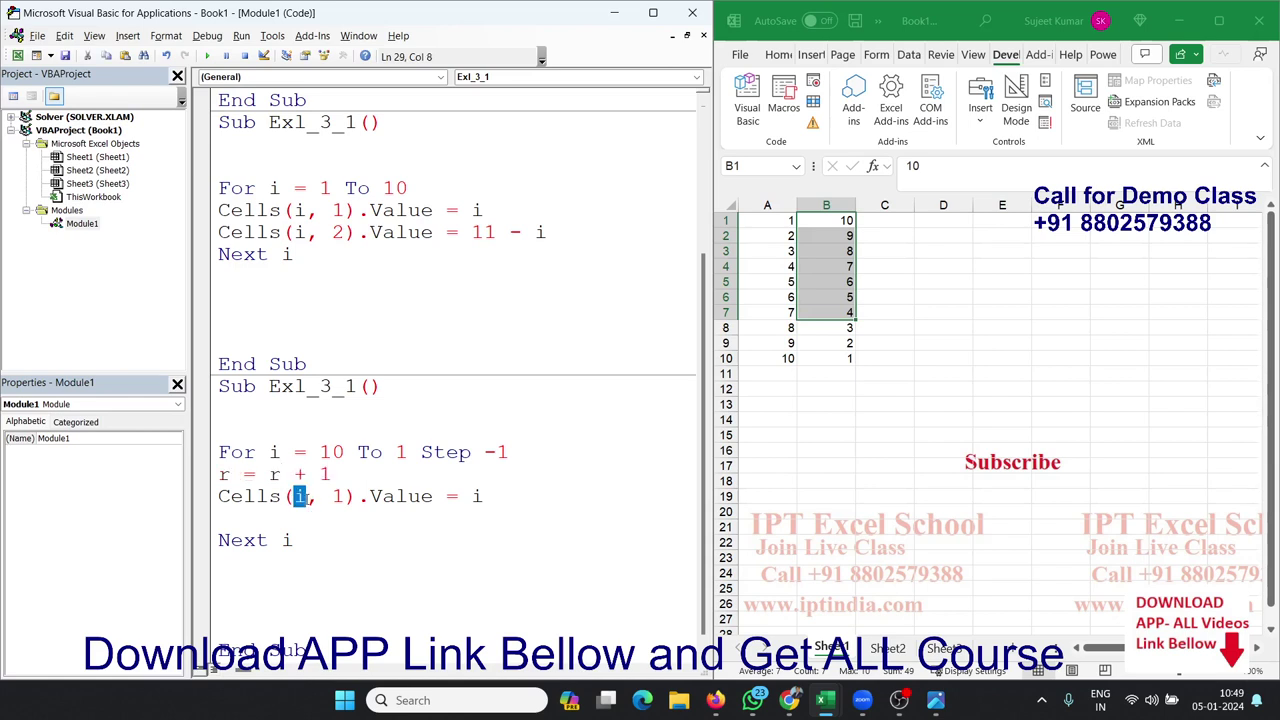
text(r)
double_click(338, 496)
text(3)
click(326, 518)
scroll(326, 520, down, 1)
Step: Rename the copy to Exl_3_2, run it, and check column C in the worksheet
click(355, 366)
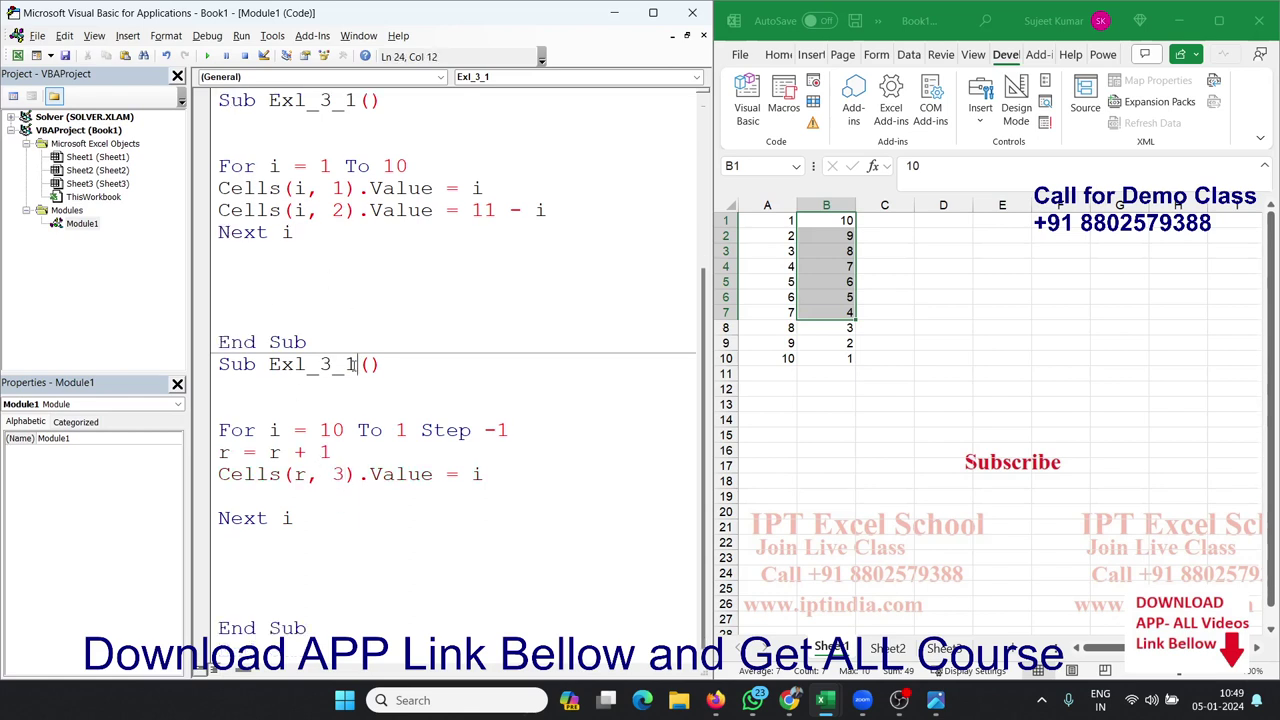
key(BackSpace)
text(2)
key(Down)
click(210, 57)
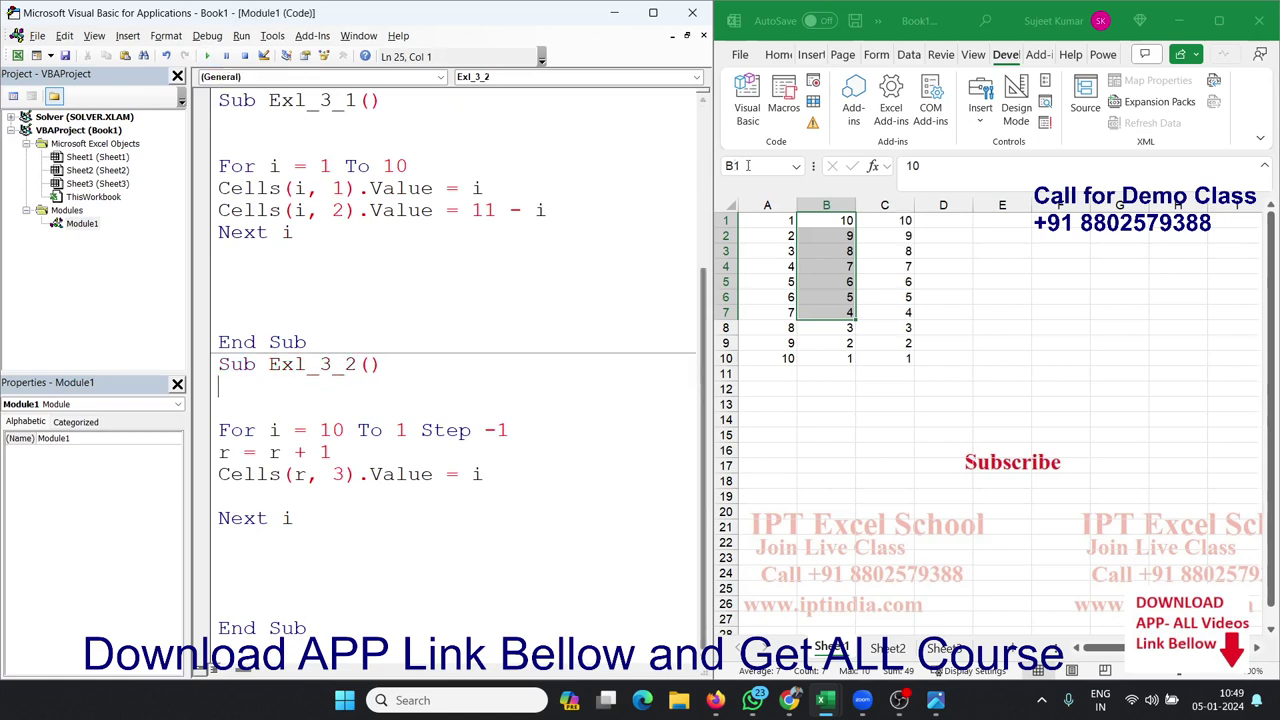
click(918, 238)
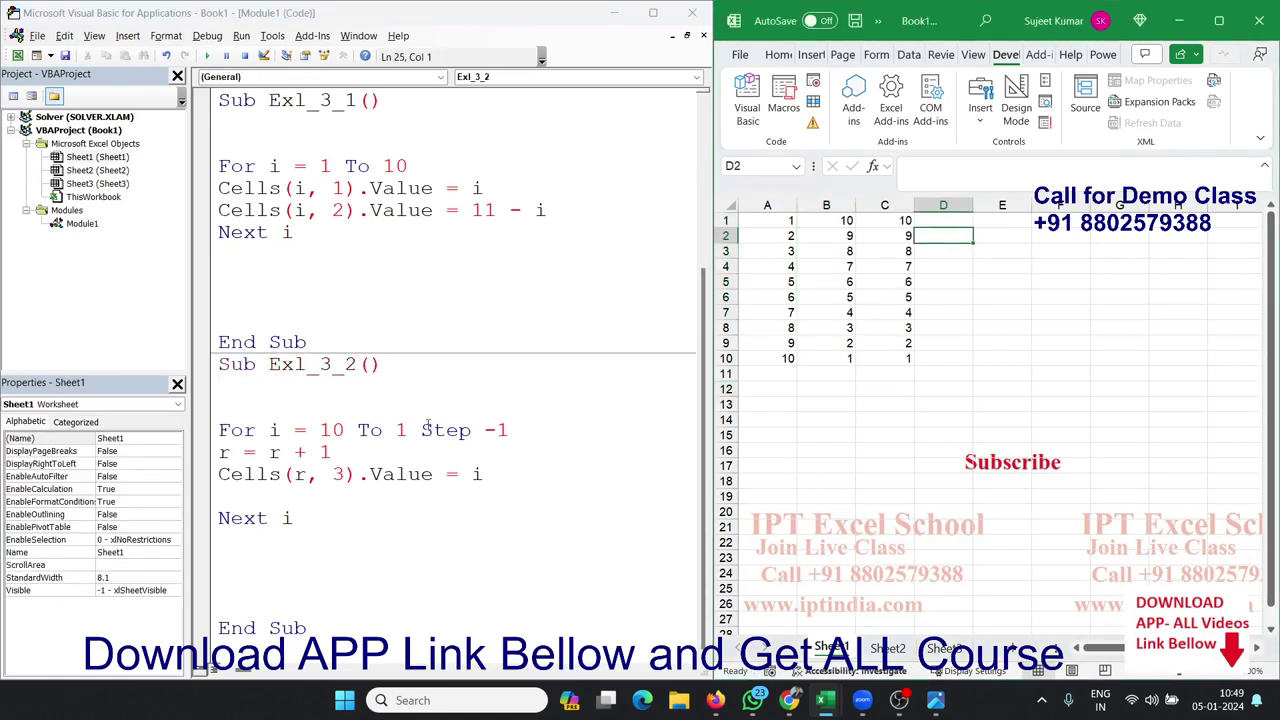
drag(420, 430, 306, 430)
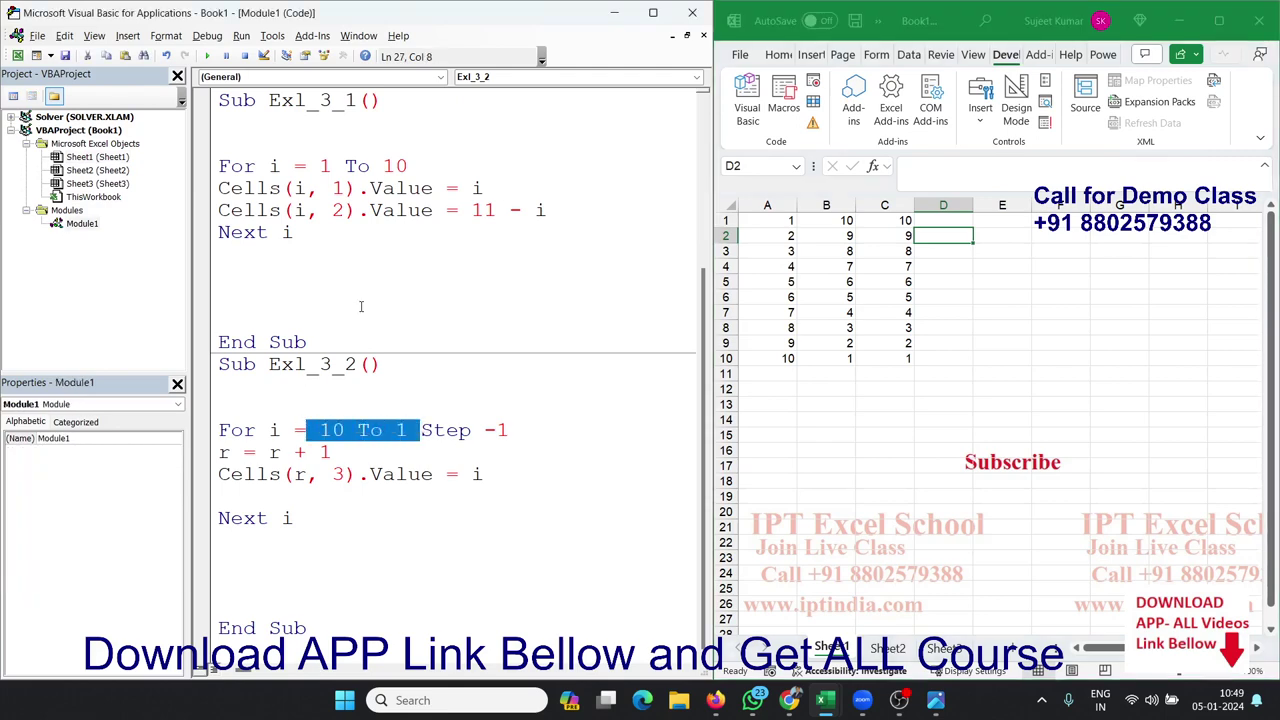
drag(306, 232, 231, 188)
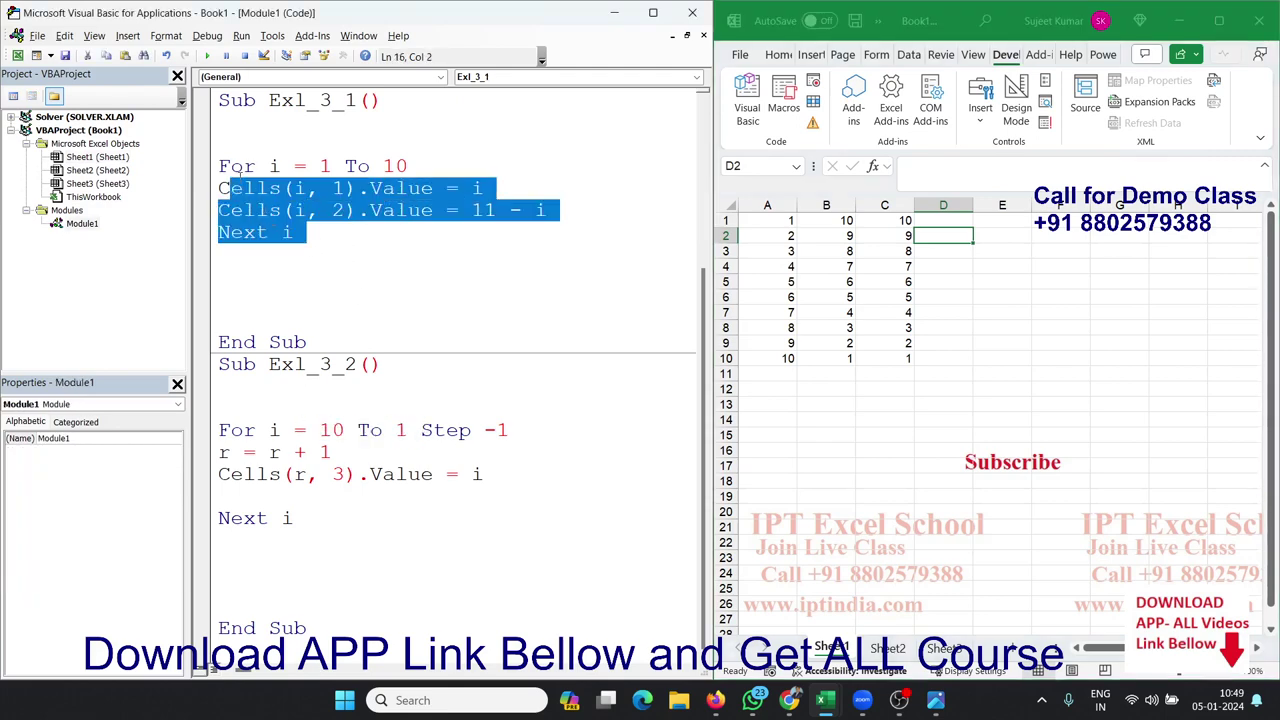
scroll(272, 186, up, 3)
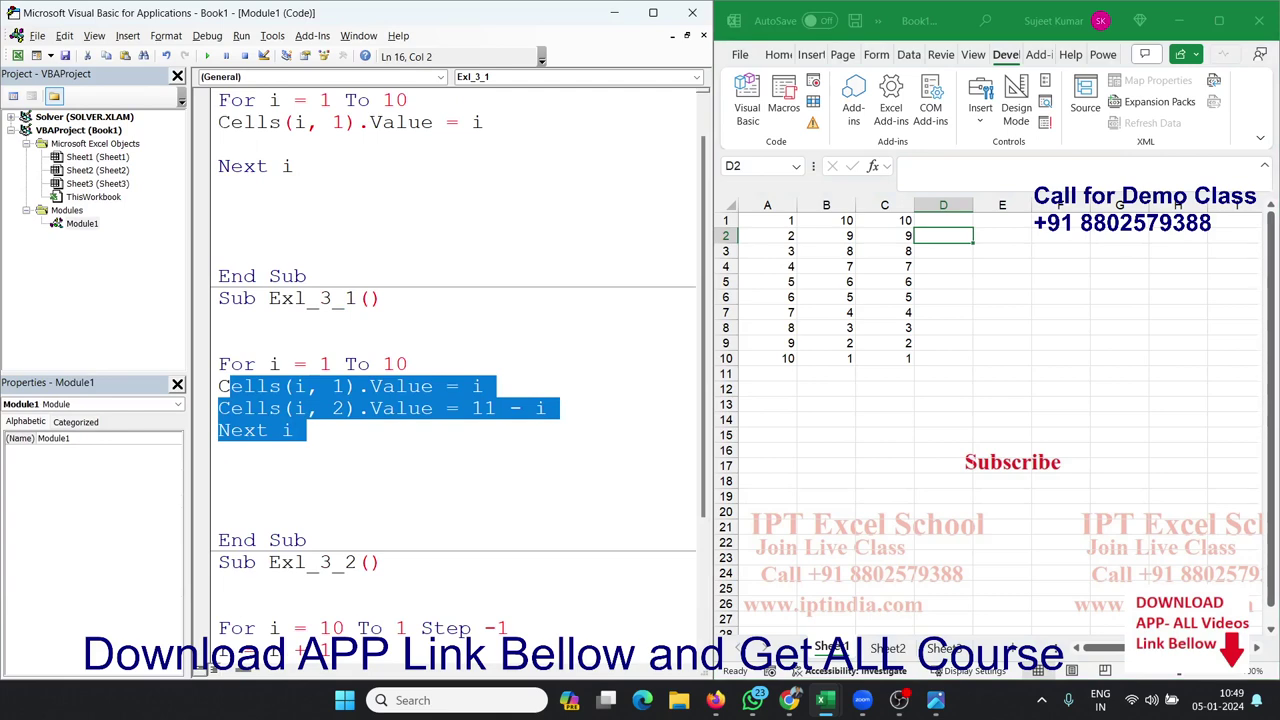
key(alt+Tab)
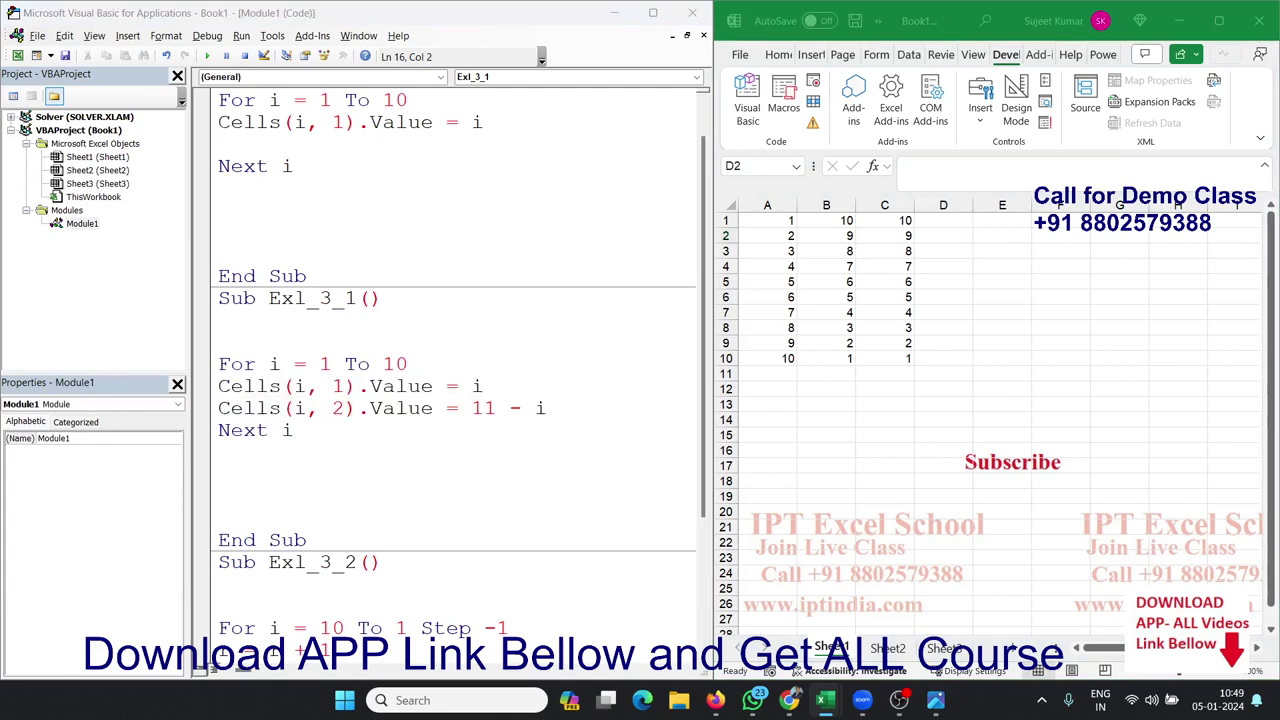